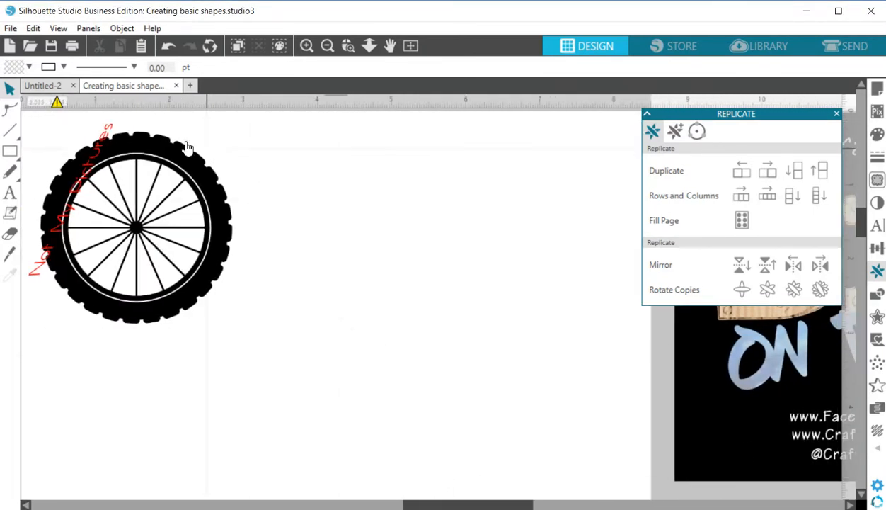
# - Draw a thin vertical rectangle about 0.037 in wide and 2.379 in tall, and move it into open space away from the wheel
pyautogui.click(14, 152)
pyautogui.click(29, 153)
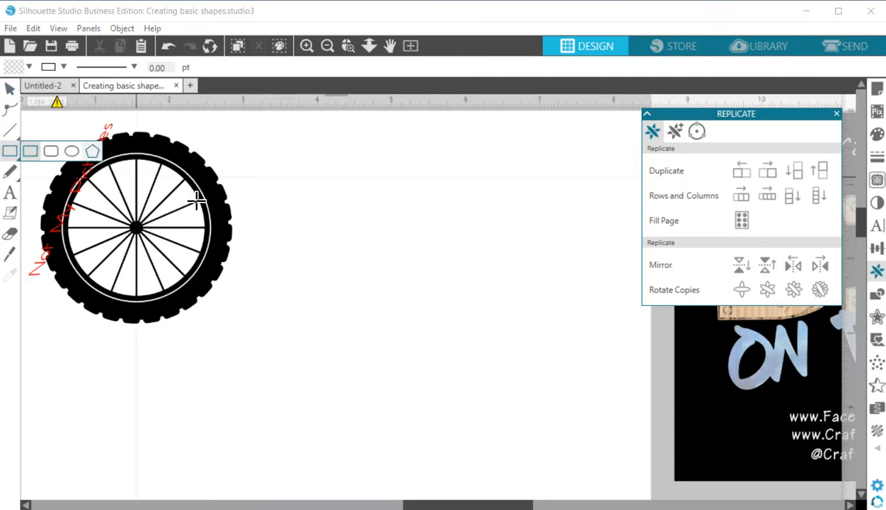
pyautogui.moveTo(294, 188)
pyautogui.mouseDown()
pyautogui.moveTo(293, 332)
pyautogui.moveTo(313, 369)
pyautogui.moveTo(301, 367)
pyautogui.mouseUp()
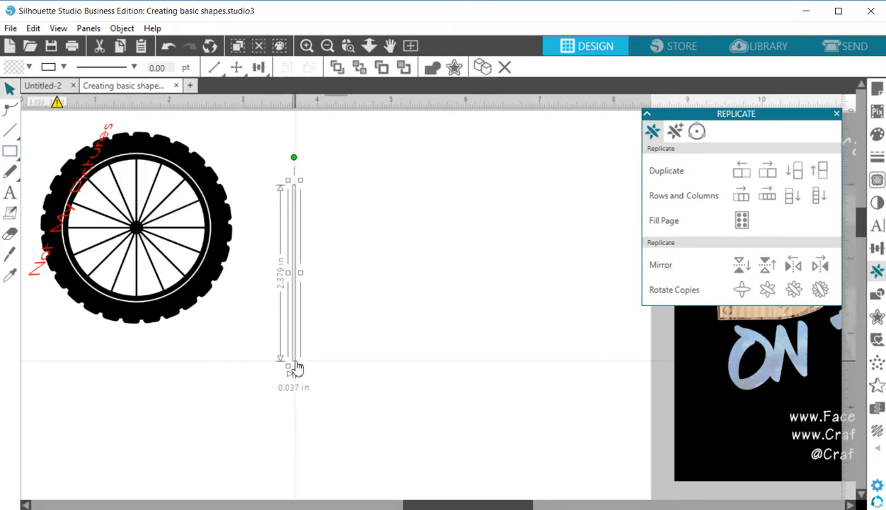
pyautogui.moveTo(296, 259); pyautogui.dragTo(381, 271)
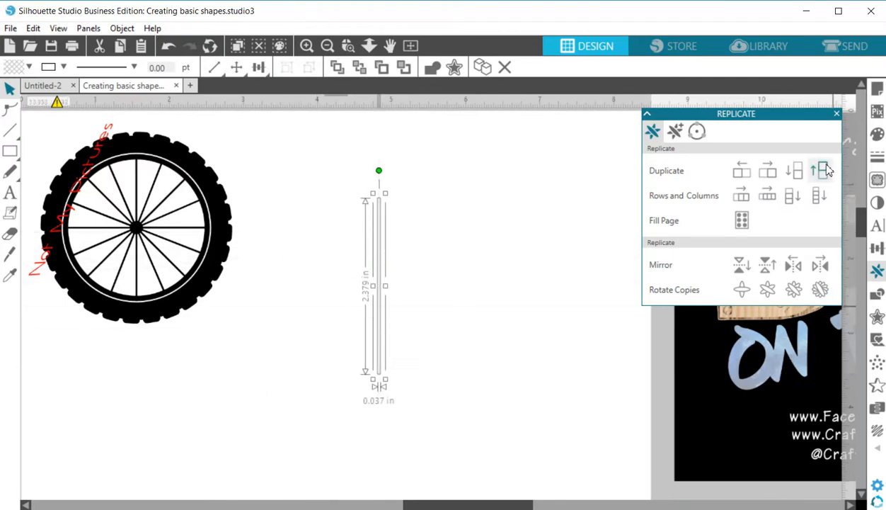
# - Rotate copies of the thin rectangle around its centre into a 12-arm spoke pattern and weld all the bars together
pyautogui.click(819, 289)
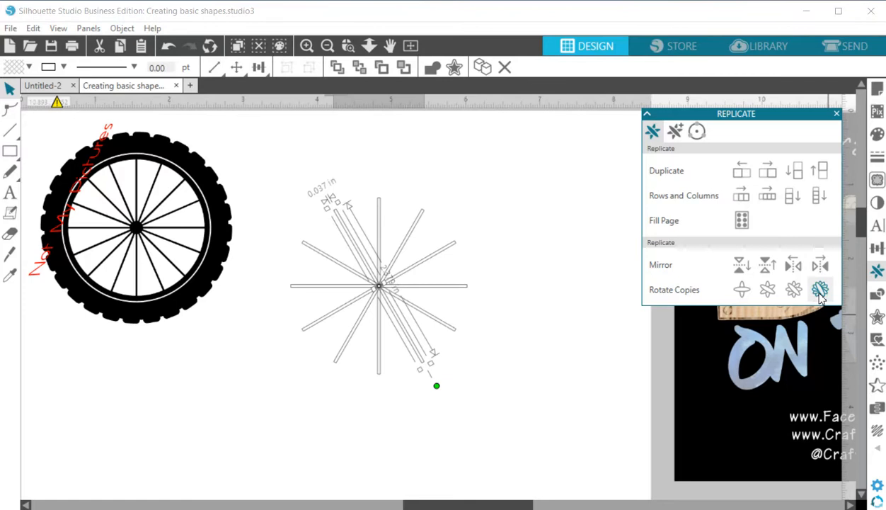
pyautogui.moveTo(296, 210); pyautogui.dragTo(426, 339)
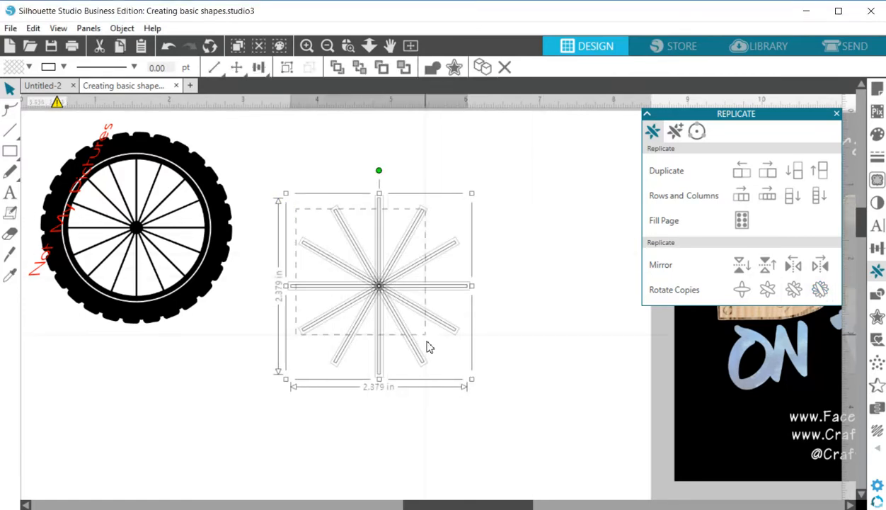
pyautogui.rightClick(383, 294)
pyautogui.click(401, 392)
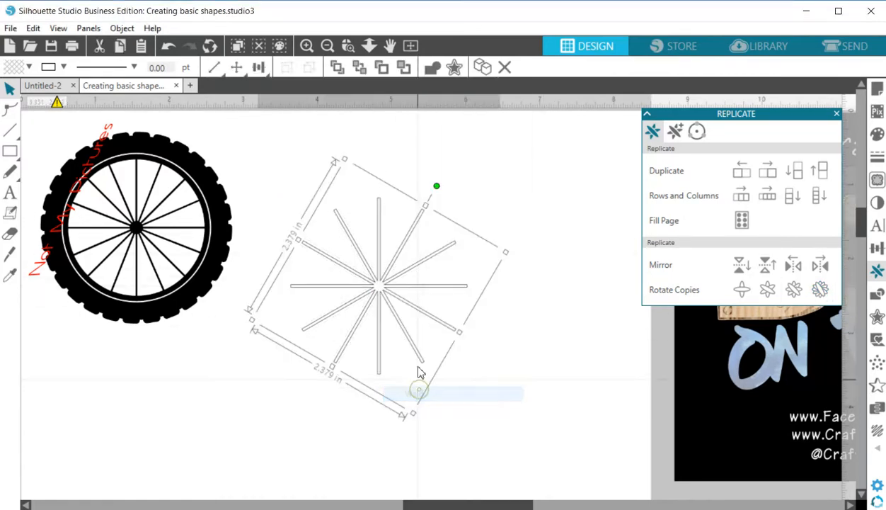
# - Scale the welded spokes down to about 1.666 in and move them below the black reference wheel
pyautogui.click(505, 263)
pyautogui.click(455, 248)
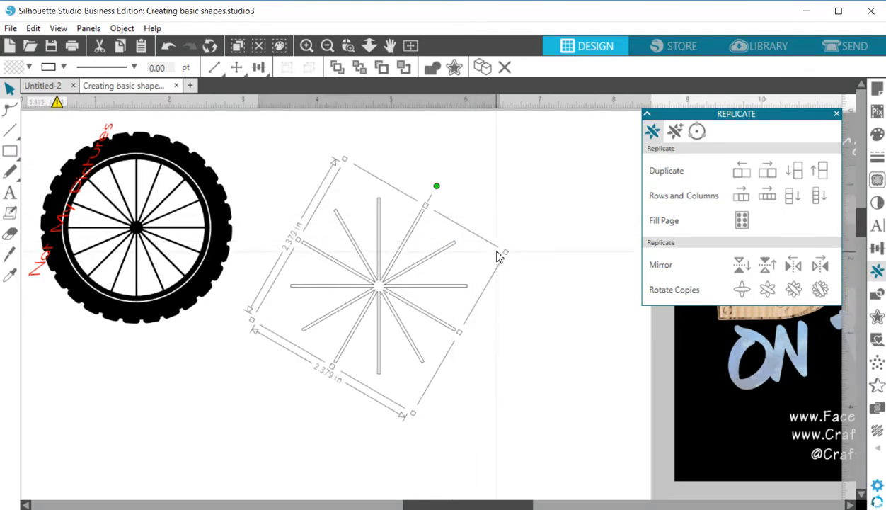
pyautogui.moveTo(511, 257); pyautogui.dragTo(429, 277)
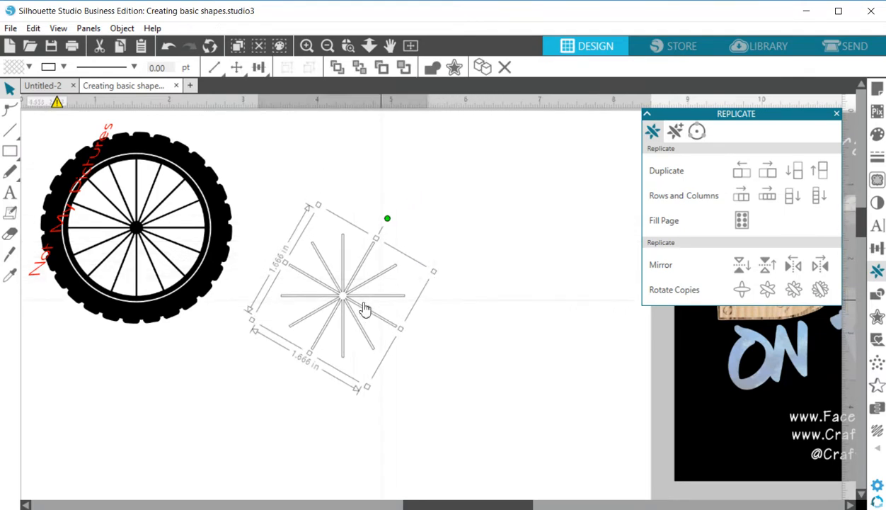
pyautogui.moveTo(326, 339); pyautogui.dragTo(207, 421)
pyautogui.click(352, 433)
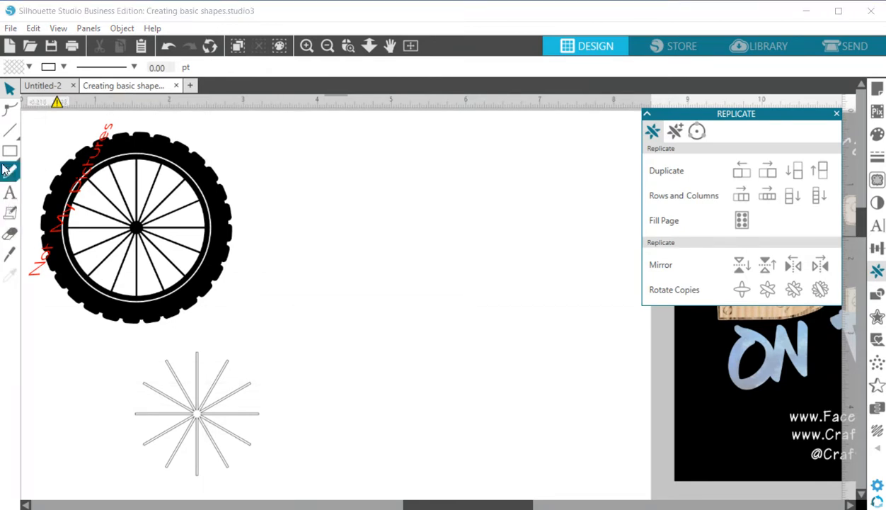
# - Draw a circle about 1.549 in across in the open area beside the spokes
pyautogui.moveTo(9, 158)
pyautogui.click(71, 151)
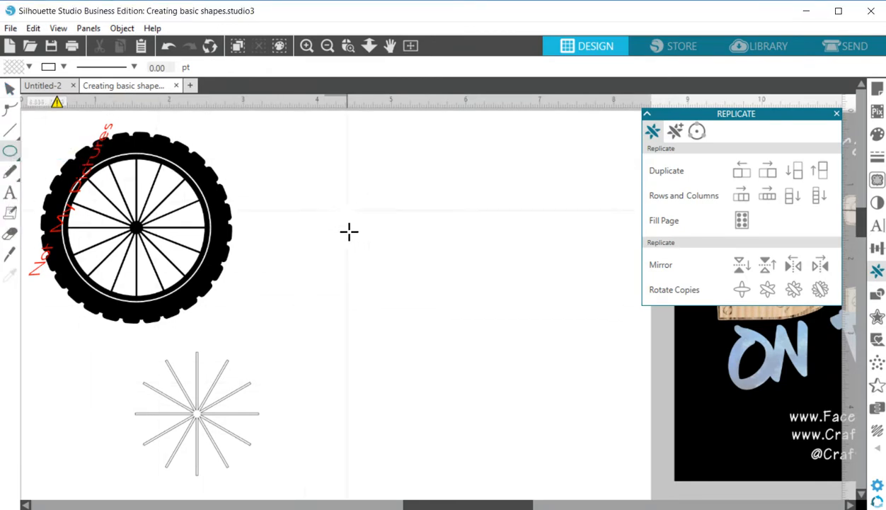
pyautogui.moveTo(347, 247); pyautogui.dragTo(454, 377)
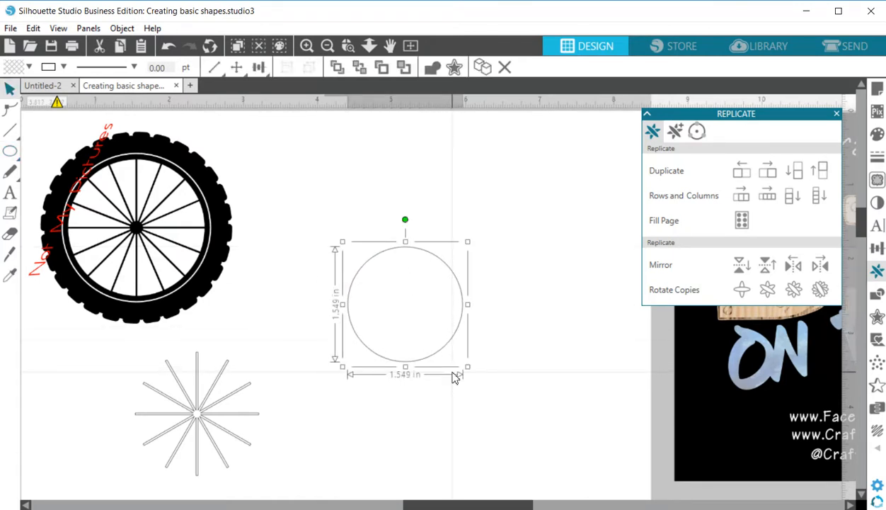
# - Offset the circle outward with rounded corners, reducing the distance until the outer circle is about 1.679 in across
pyautogui.click(454, 66)
pyautogui.click(660, 147)
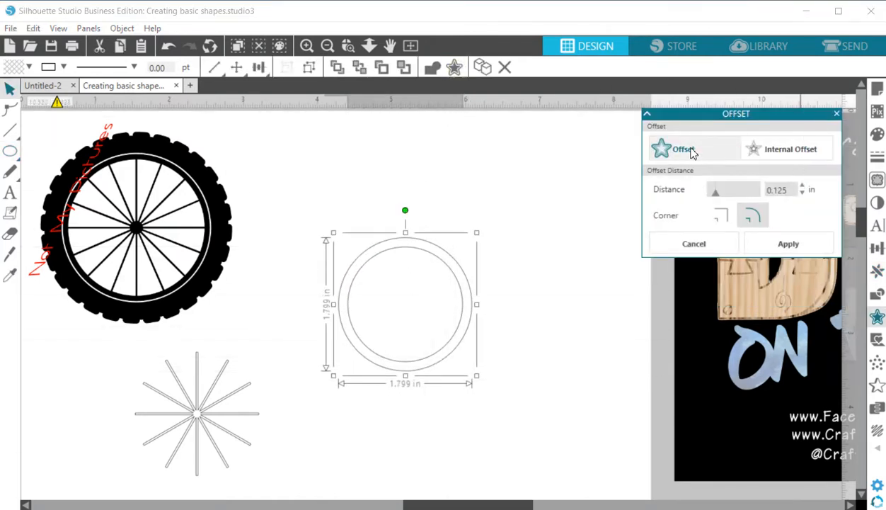
pyautogui.click(803, 193)
pyautogui.click(803, 193)
pyautogui.click(803, 193)
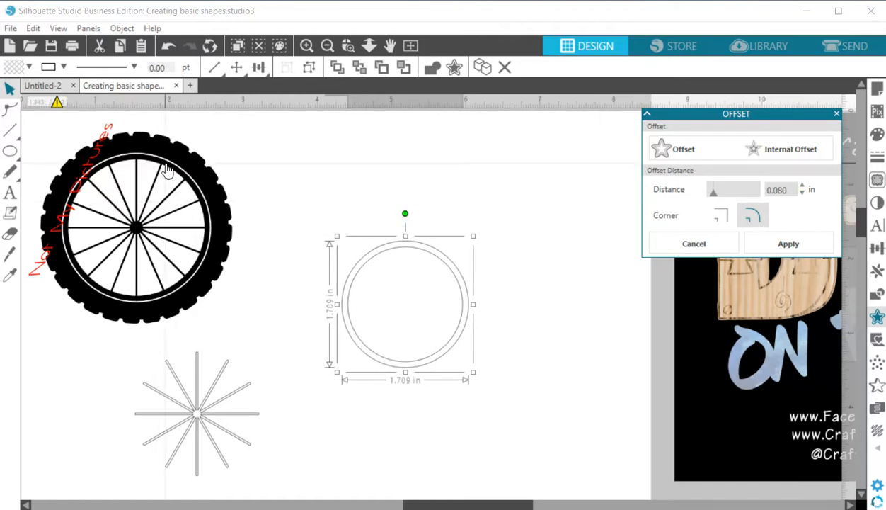
pyautogui.click(803, 193)
pyautogui.click(803, 194)
pyautogui.click(802, 193)
pyautogui.moveTo(471, 236); pyautogui.dragTo(398, 332)
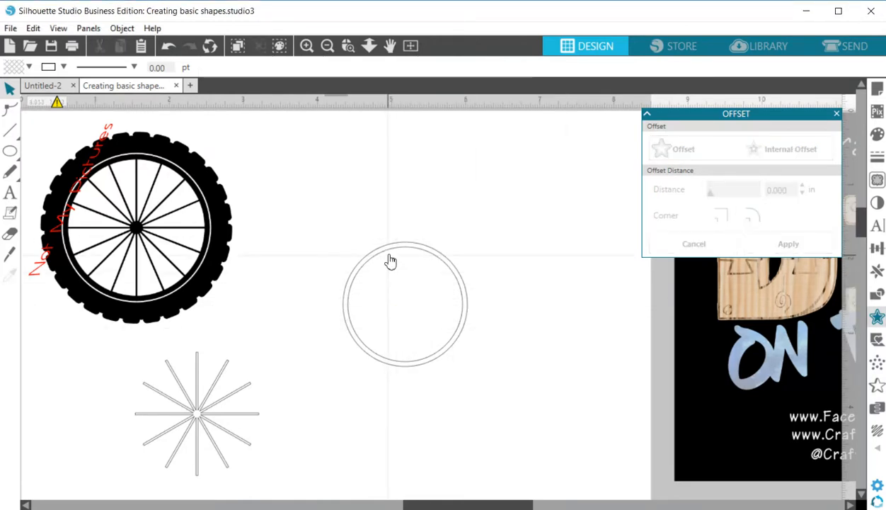
# - Move the inner circle off to one side of the offset circle and fill it with green
pyautogui.moveTo(390, 259); pyautogui.dragTo(455, 277)
pyautogui.click(470, 275)
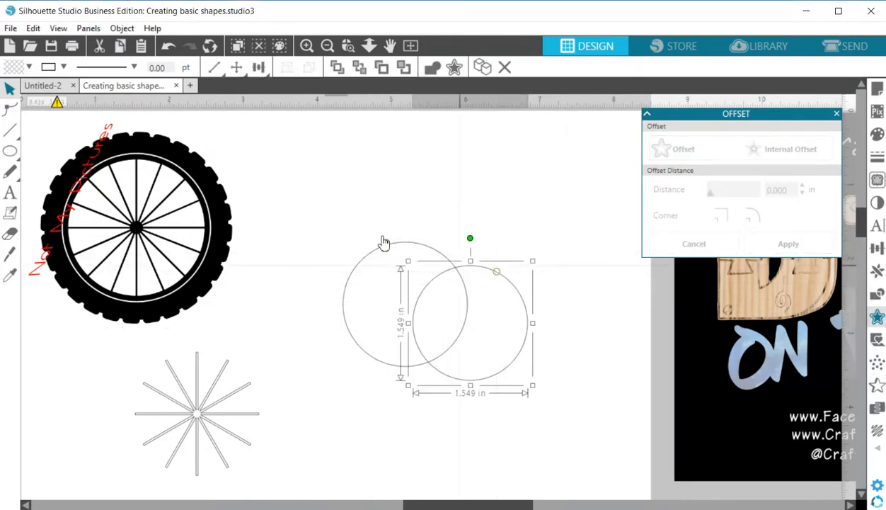
pyautogui.click(29, 66)
pyautogui.click(100, 136)
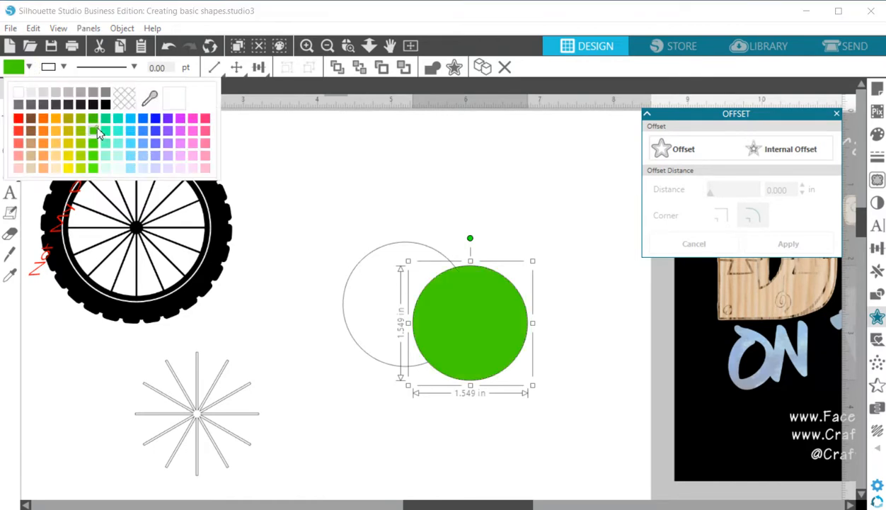
# - Fill the larger offset circle with periwinkle blue
pyautogui.click(421, 246)
pyautogui.click(422, 246)
pyautogui.click(29, 66)
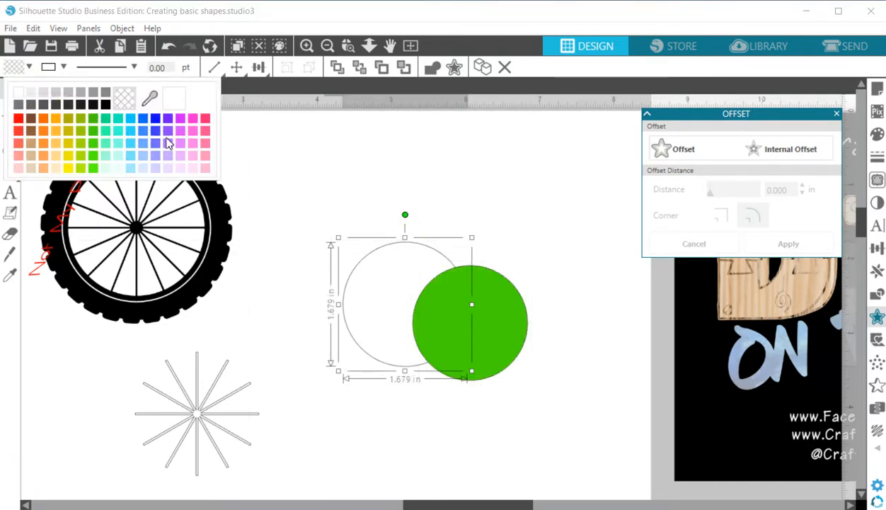
pyautogui.click(26, 68)
pyautogui.click(154, 146)
pyautogui.click(421, 192)
# - Move the green circle back over the blue one and align both circles on their centres
pyautogui.click(495, 347)
pyautogui.moveTo(495, 347); pyautogui.dragTo(408, 308)
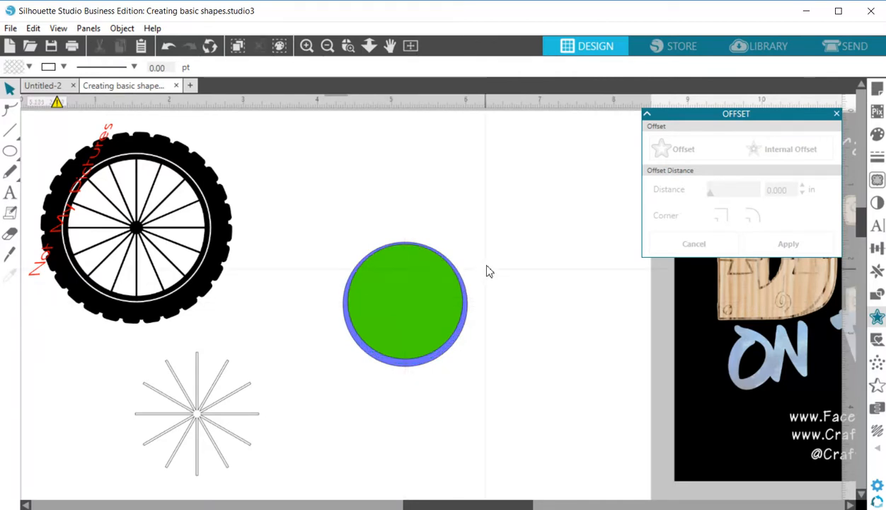
pyautogui.click(877, 271)
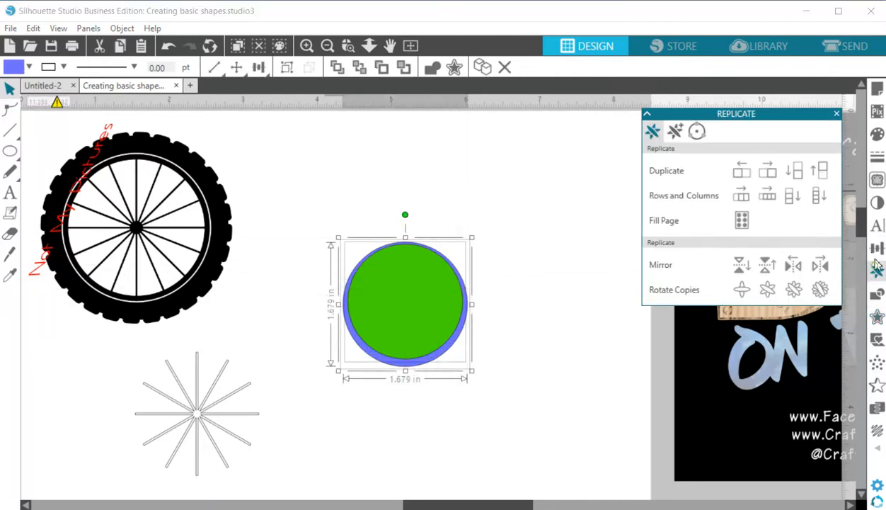
pyautogui.click(877, 247)
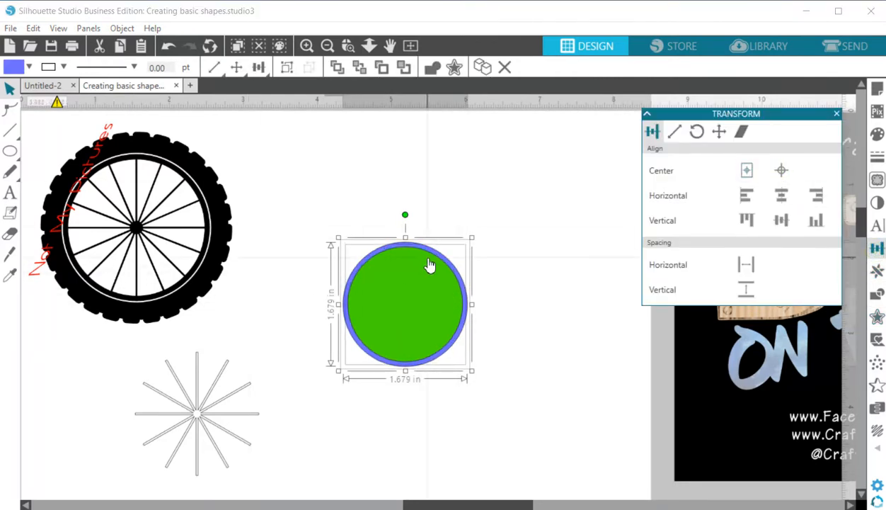
pyautogui.click(350, 232)
pyautogui.click(409, 290)
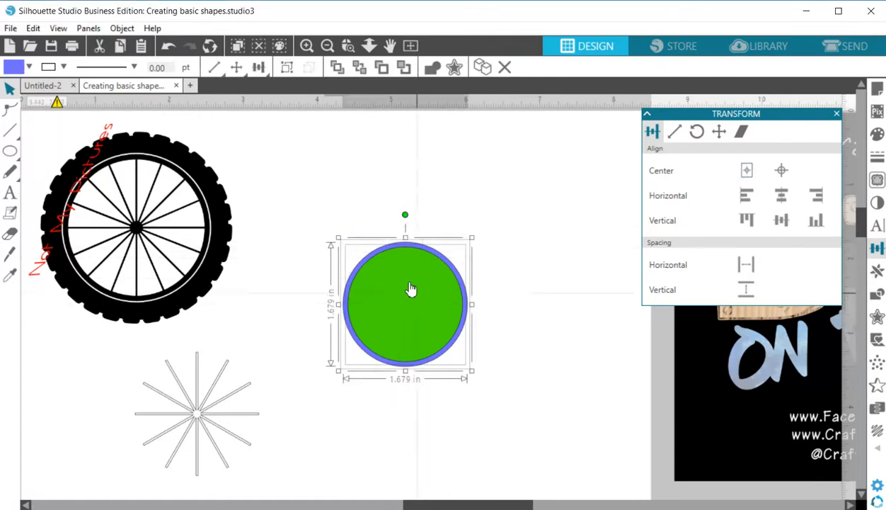
# - Make the green and blue circles a compound path to form a ring, and reposition the ring slightly
pyautogui.rightClick(404, 284)
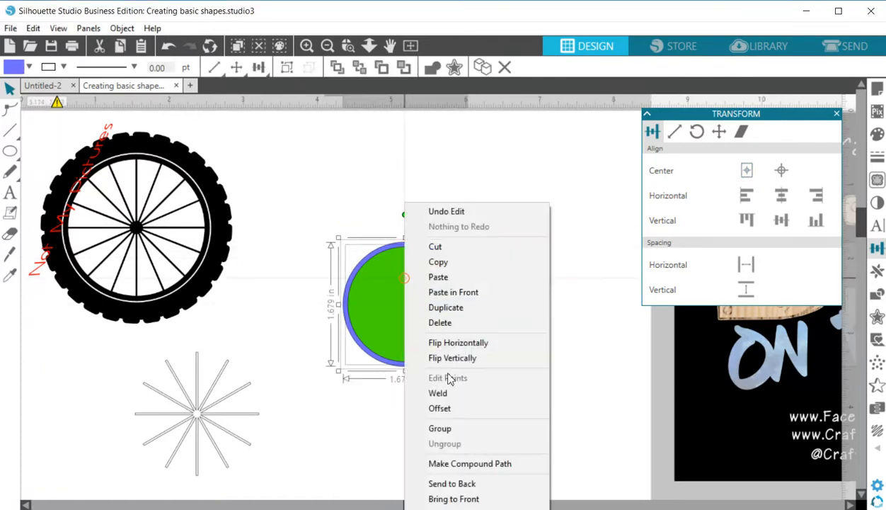
pyautogui.click(456, 464)
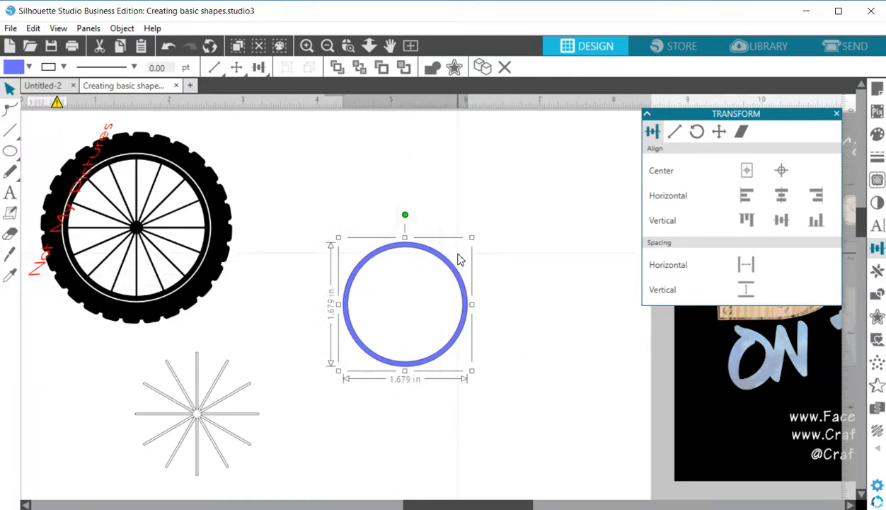
pyautogui.moveTo(451, 269); pyautogui.dragTo(434, 259)
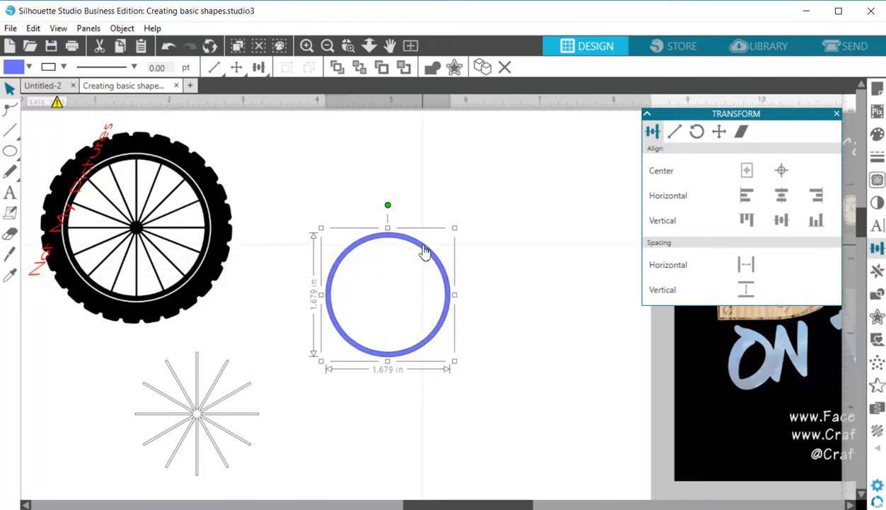
pyautogui.moveTo(425, 251); pyautogui.dragTo(411, 263)
# - Clear the ring's fill colour and move the ring closer to the spokes
pyautogui.click(29, 67)
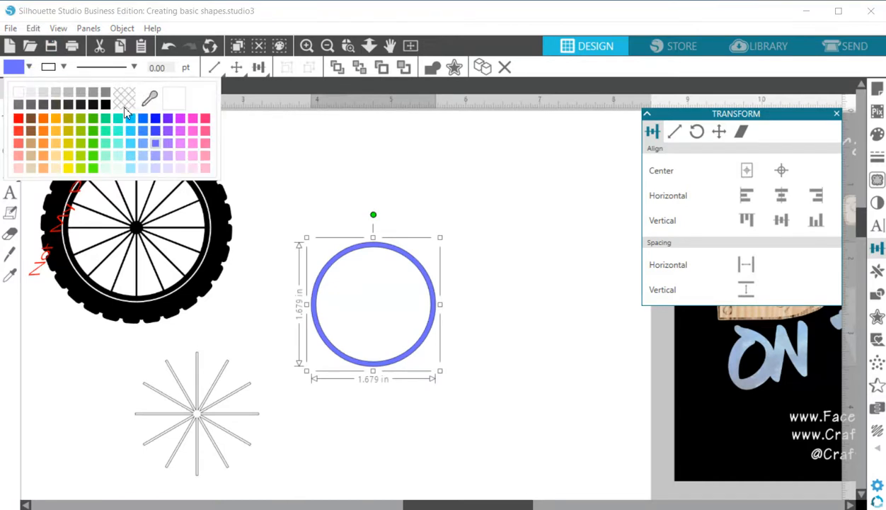
pyautogui.click(125, 102)
pyautogui.moveTo(424, 278); pyautogui.dragTo(398, 320)
# - Move the spokes onto the ring and centre-align the two shapes
pyautogui.moveTo(239, 395); pyautogui.dragTo(372, 311)
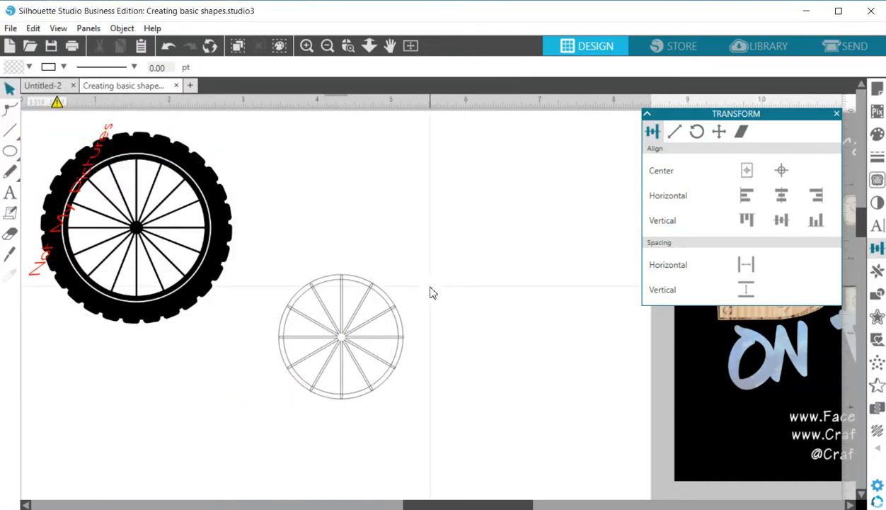
pyautogui.moveTo(430, 286); pyautogui.dragTo(430, 285)
pyautogui.click(782, 170)
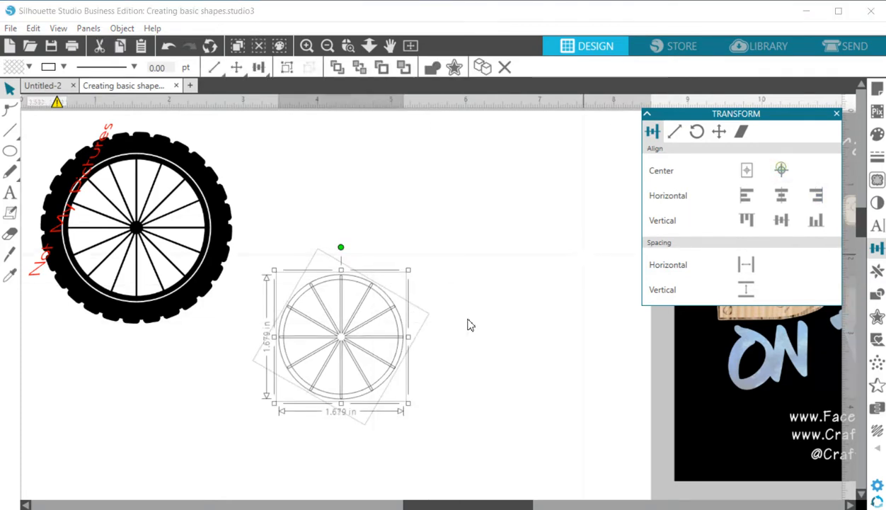
# - Scale the spokes down to about 1.647 in so they end within the ring's band, and centre-align them with the ring
pyautogui.click(445, 324)
pyautogui.click(386, 317)
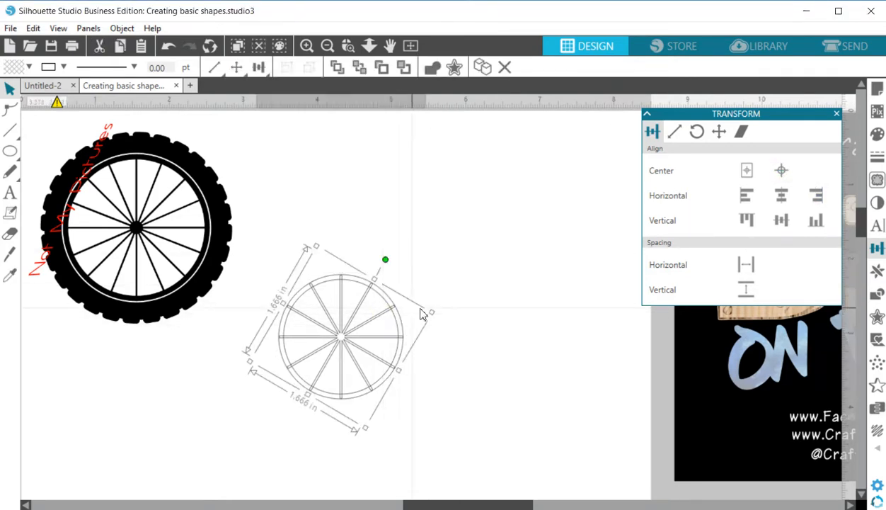
pyautogui.moveTo(438, 320); pyautogui.dragTo(438, 319)
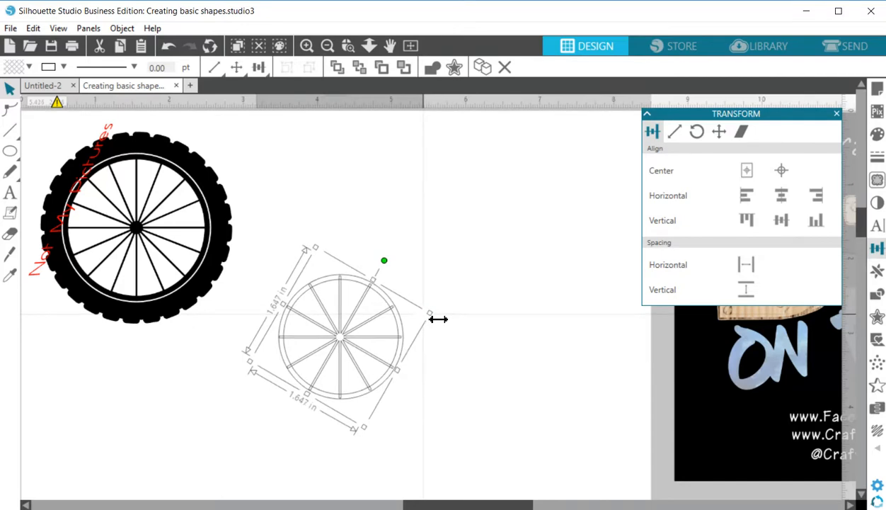
pyautogui.moveTo(457, 360); pyautogui.dragTo(365, 327)
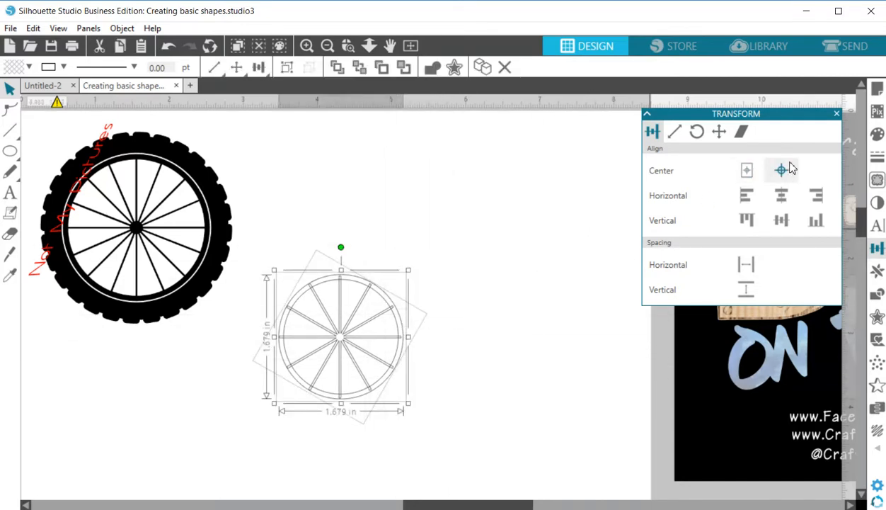
pyautogui.click(783, 171)
# - Weld the spokes and ring into one rim shape and move it below the reference wheel
pyautogui.rightClick(347, 339)
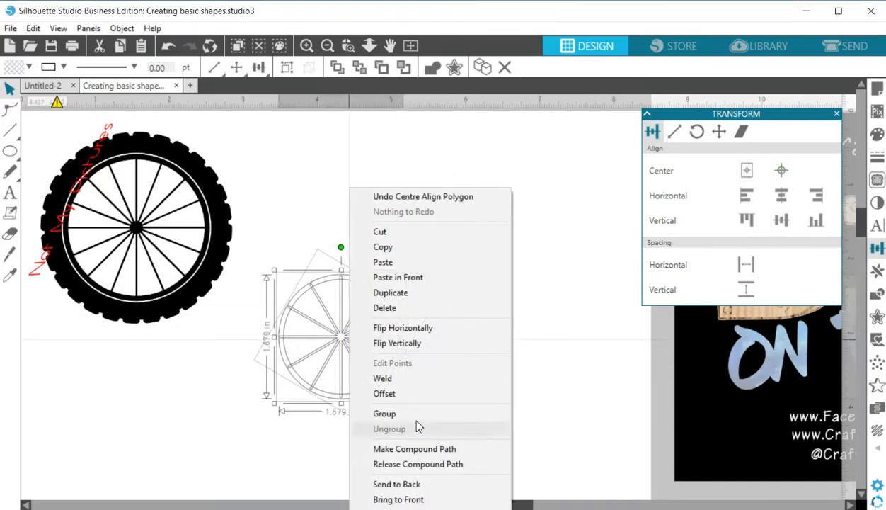
pyautogui.click(412, 378)
pyautogui.moveTo(317, 328); pyautogui.dragTo(255, 368)
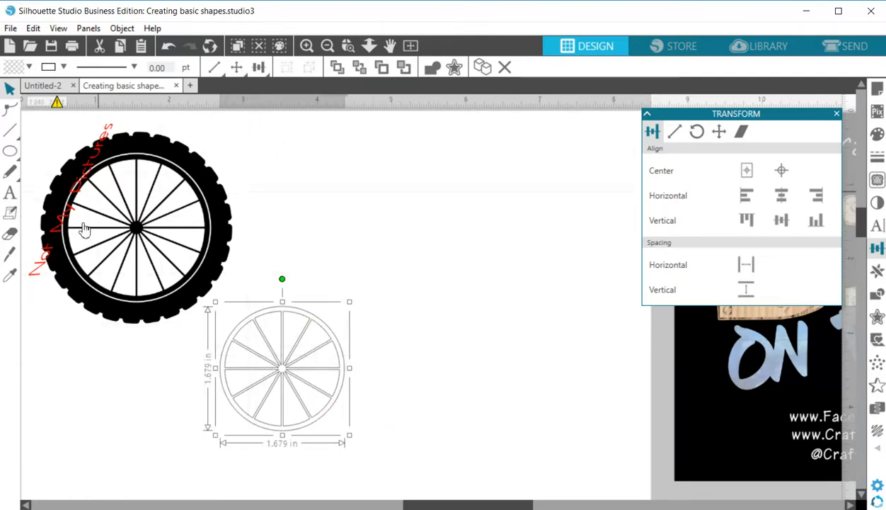
# - Draw a circle about 2.640 in across in the empty area beside the spoked rim
pyautogui.click(10, 154)
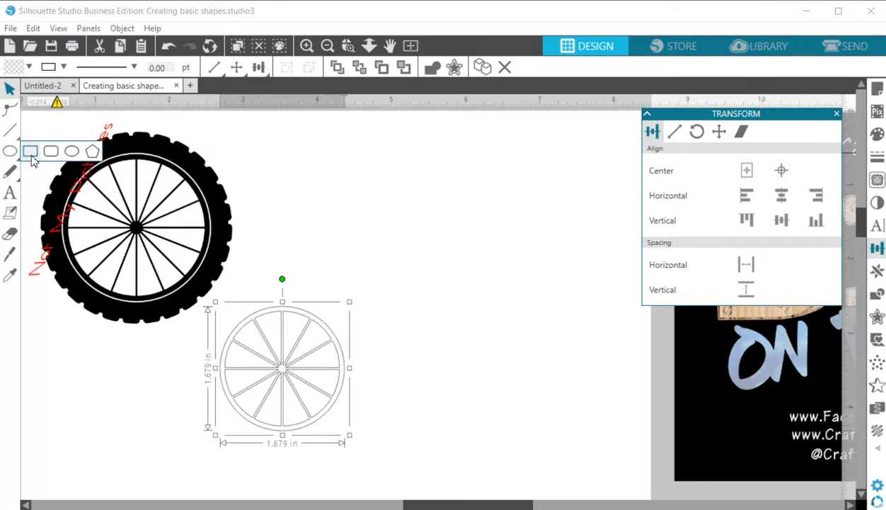
pyautogui.click(71, 151)
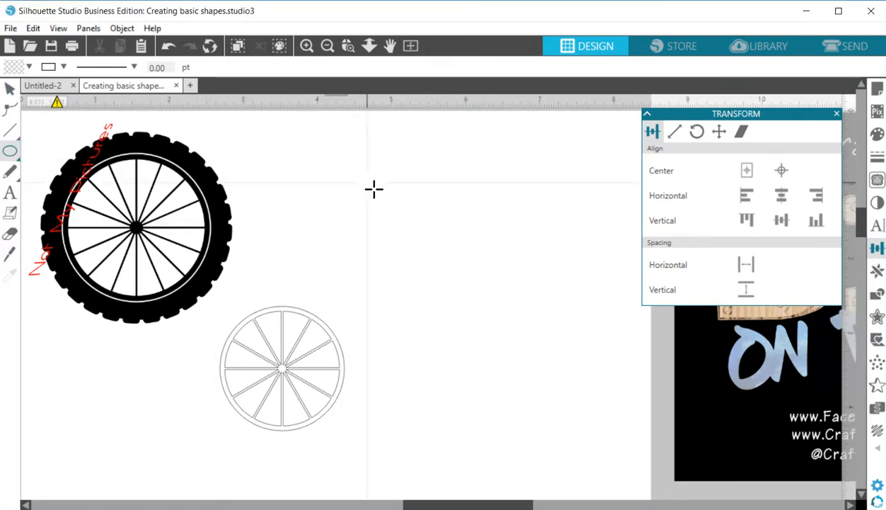
pyautogui.moveTo(393, 189); pyautogui.dragTo(586, 382)
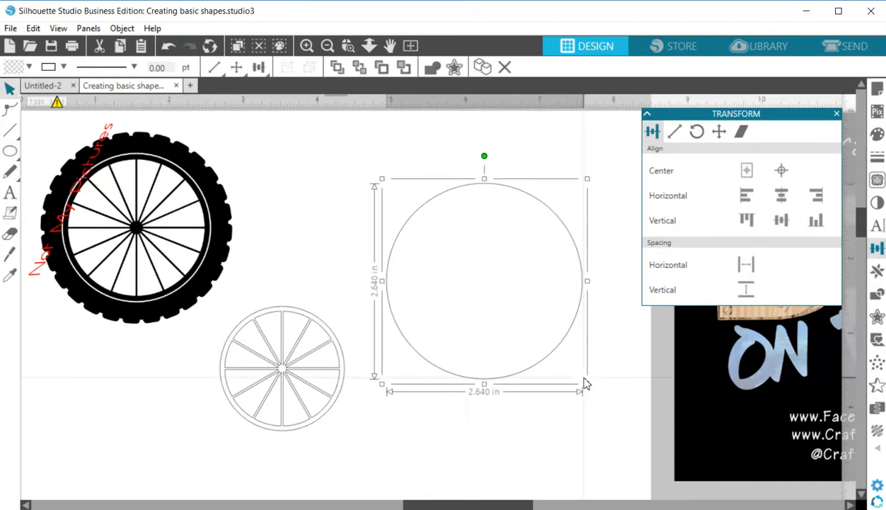
# - Draw a tall rounded rectangle about 0.317 in wide and 3.023 in high across the large circle, and centre-align both shapes
pyautogui.moveTo(10, 151)
pyautogui.click(55, 150)
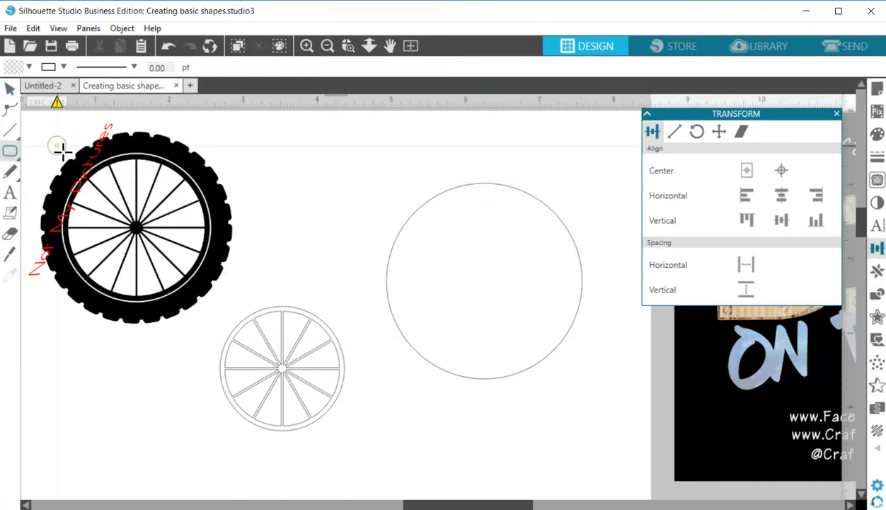
pyautogui.moveTo(474, 175); pyautogui.dragTo(495, 401)
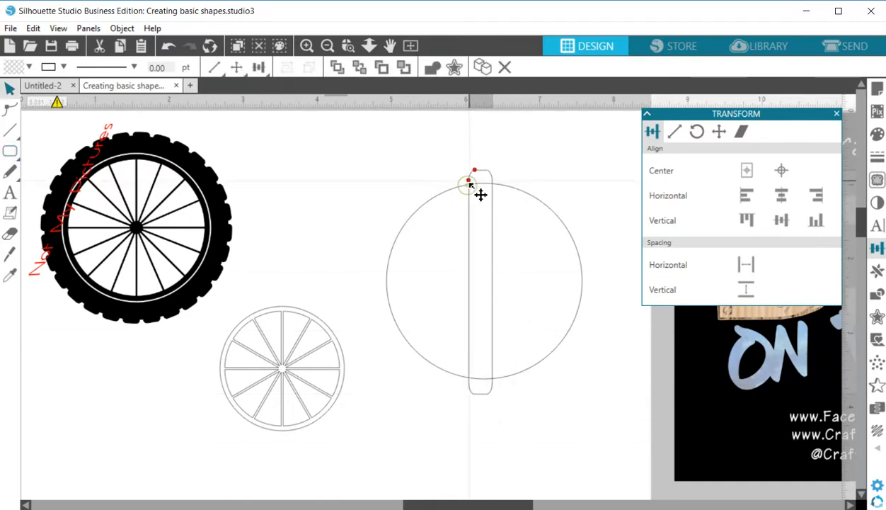
pyautogui.click(491, 275)
pyautogui.click(510, 168)
pyautogui.moveTo(544, 165); pyautogui.dragTo(486, 195)
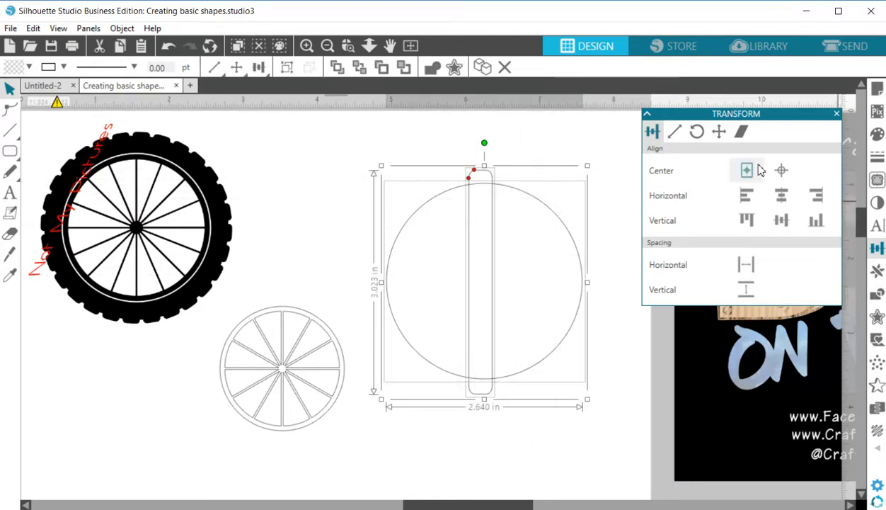
pyautogui.click(781, 170)
pyautogui.click(604, 263)
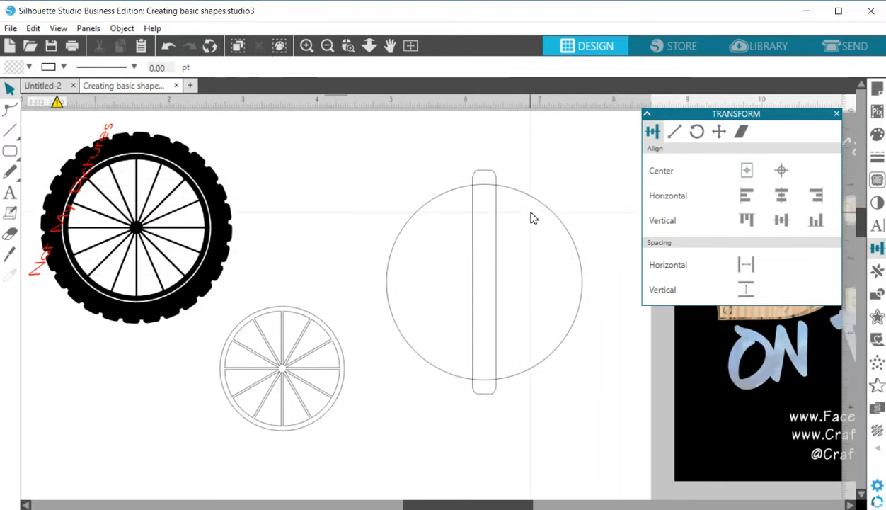
# - Resize the rounded bar to about 0.220 in wide and 3.104 in high, and centre-align it with the circle
pyautogui.click(491, 174)
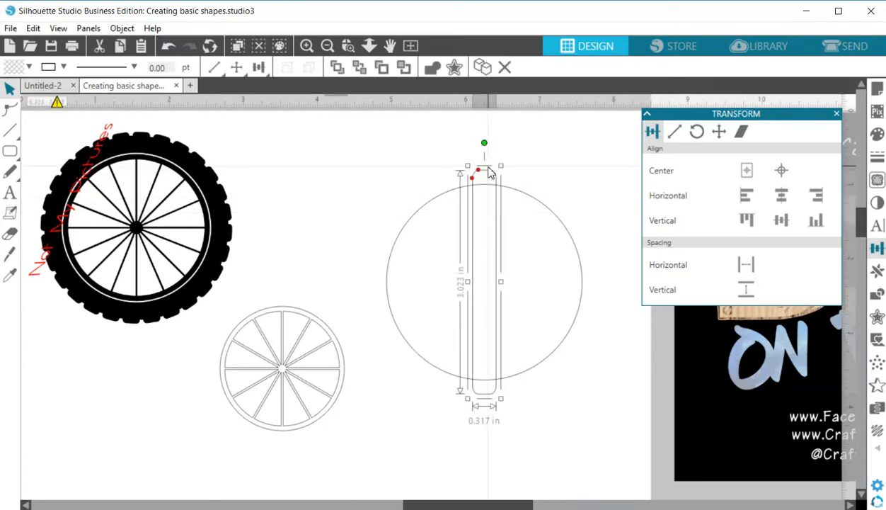
pyautogui.moveTo(502, 282); pyautogui.dragTo(494, 281)
pyautogui.moveTo(494, 166); pyautogui.dragTo(497, 160)
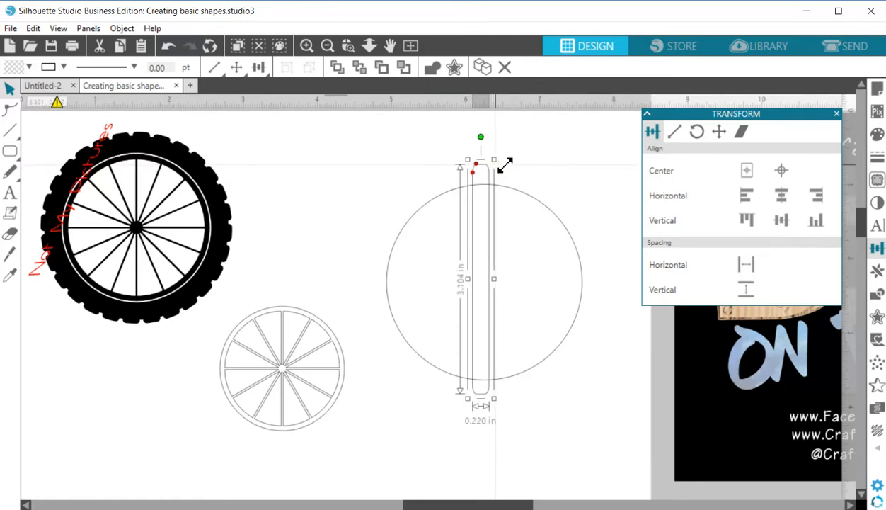
pyautogui.keyDown('shift'); pyautogui.click(463, 184); pyautogui.keyUp('shift')
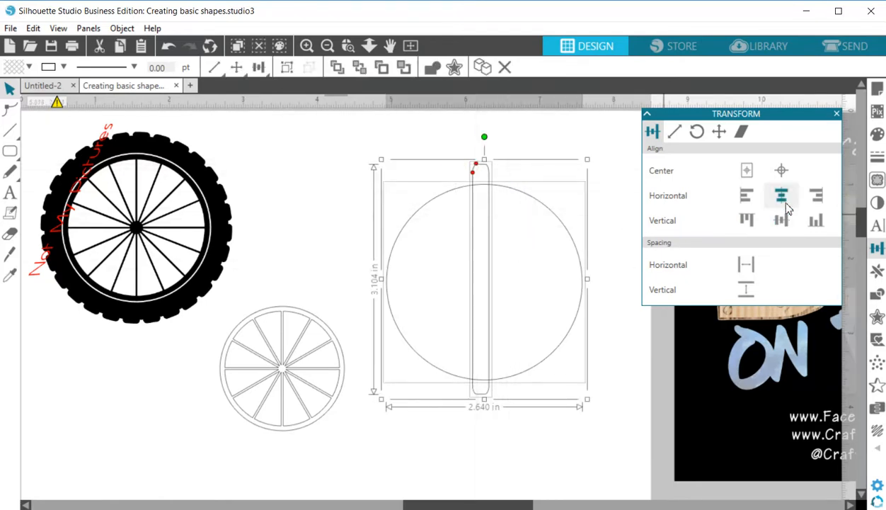
pyautogui.click(782, 171)
pyautogui.click(584, 231)
pyautogui.click(531, 202)
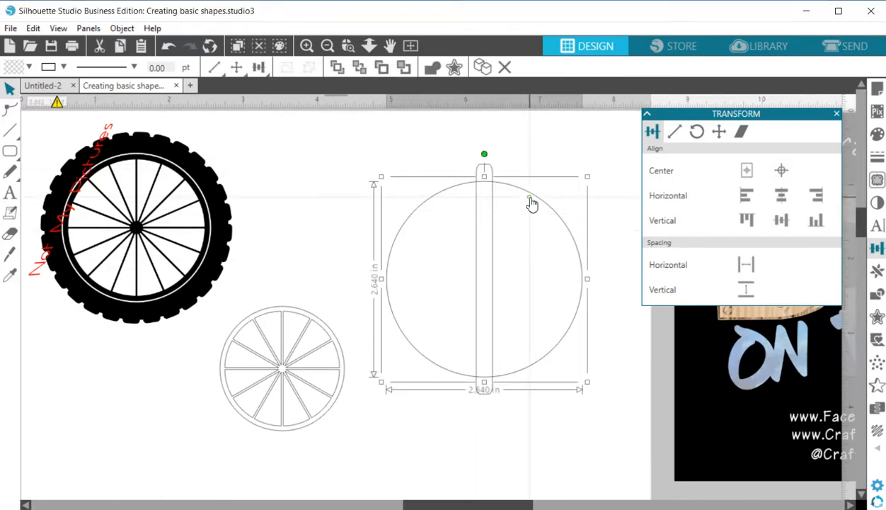
# - Move the large circle away over the spoked rim, and replicate the rounded bar with five rotated copies to form a twelve-armed star
pyautogui.keyDown('shift'); pyautogui.click(494, 240); pyautogui.keyUp('shift')
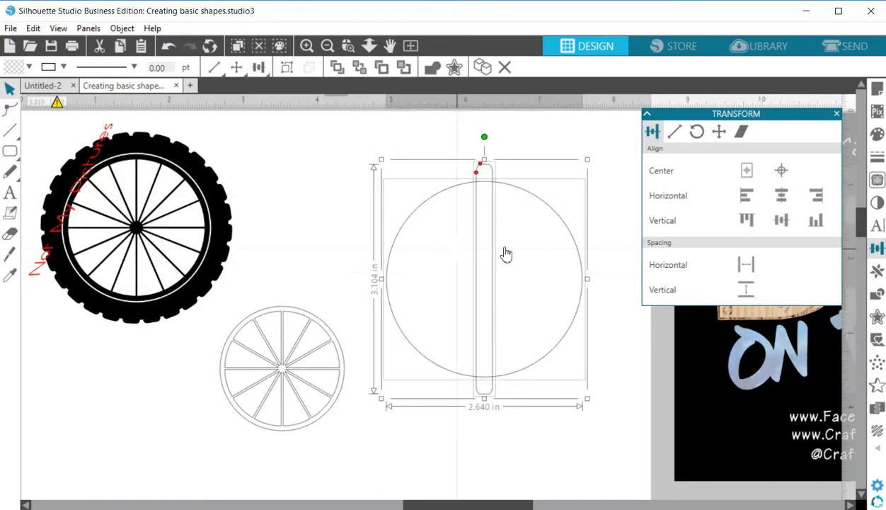
pyautogui.moveTo(560, 223); pyautogui.dragTo(333, 325)
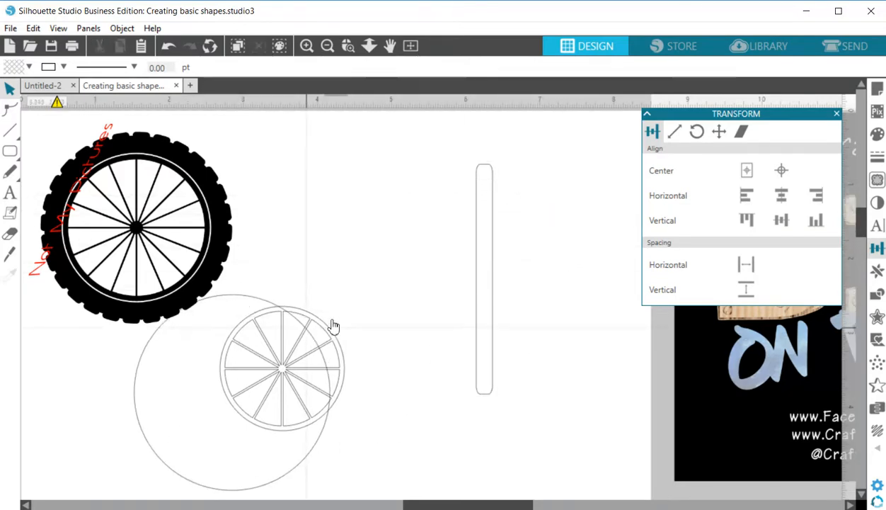
pyautogui.click(484, 212)
pyautogui.click(877, 270)
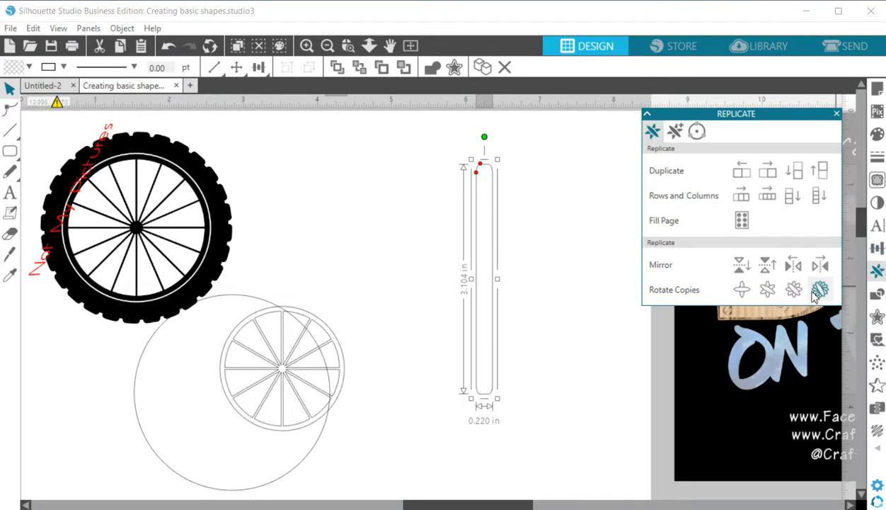
pyautogui.click(819, 290)
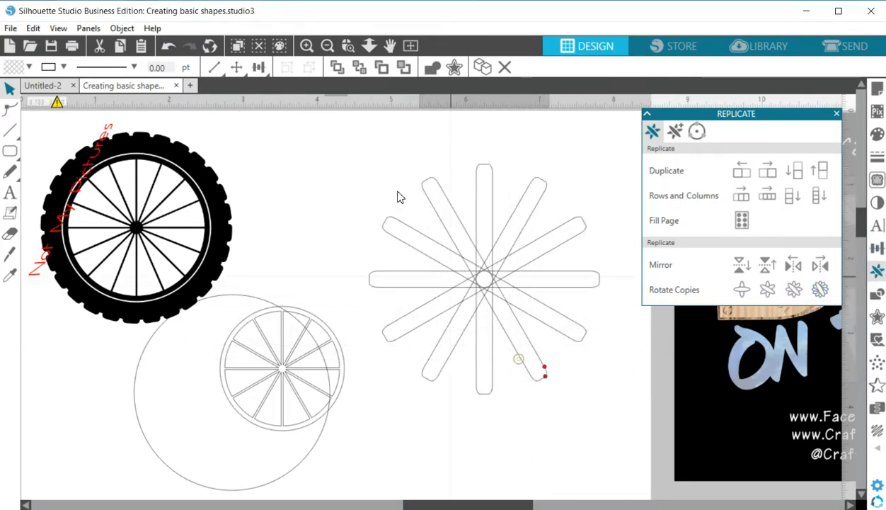
# - Group the star, make two rotated copies of it, and turn the copies so their arms evenly fill the gaps
pyautogui.moveTo(373, 164); pyautogui.dragTo(579, 363)
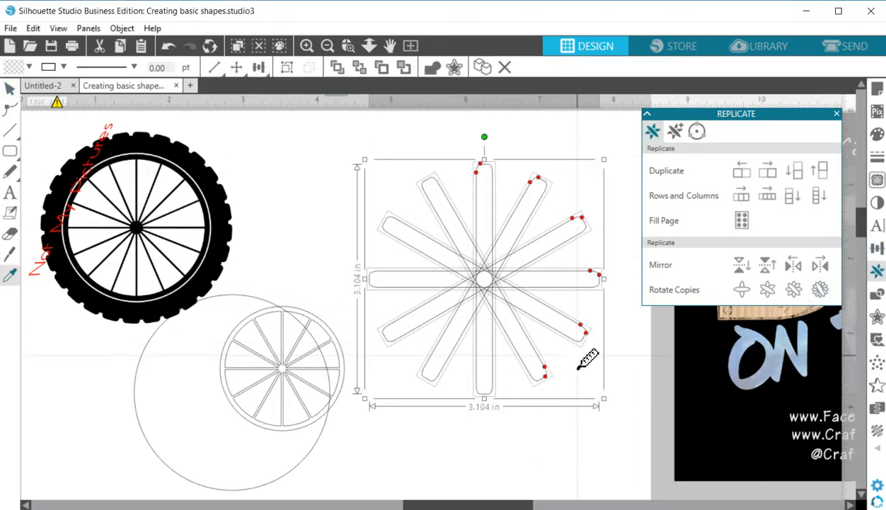
pyautogui.hotkey('ctrl', 'g')
pyautogui.click(767, 289)
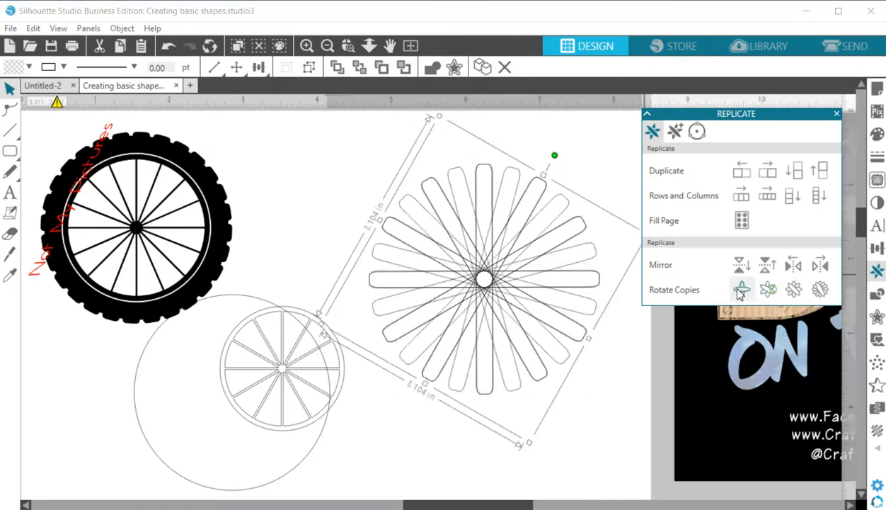
pyautogui.moveTo(614, 358); pyautogui.dragTo(634, 313)
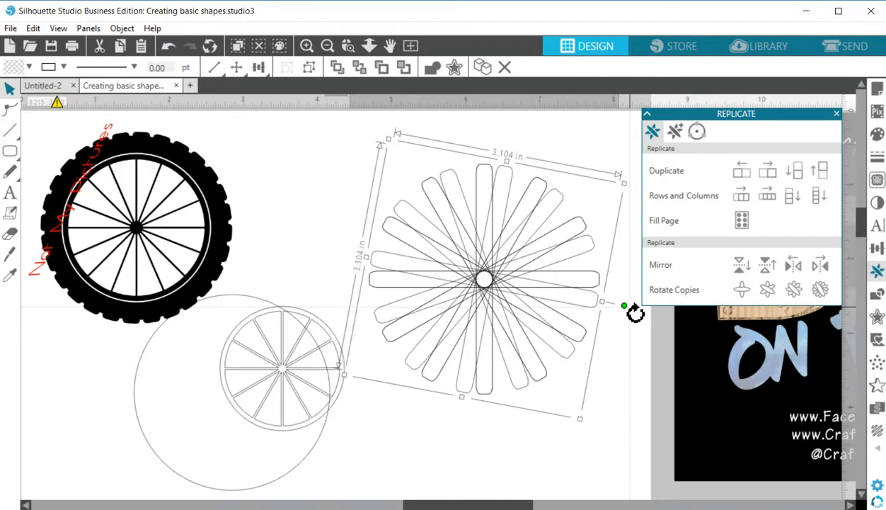
pyautogui.click(588, 340)
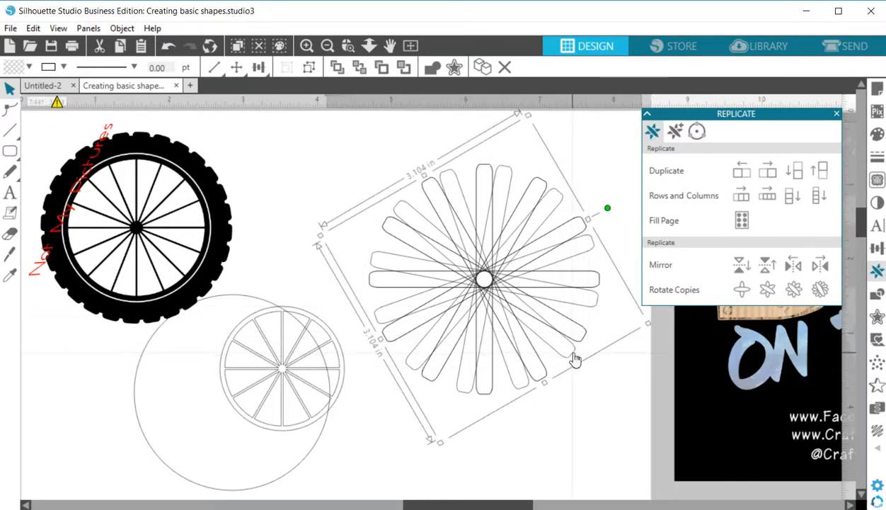
pyautogui.moveTo(615, 217); pyautogui.dragTo(603, 187)
# - Select only the three overlapping bar stars, without the spoked rim, and weld them into one toothed tread outline
pyautogui.moveTo(337, 169); pyautogui.dragTo(557, 363)
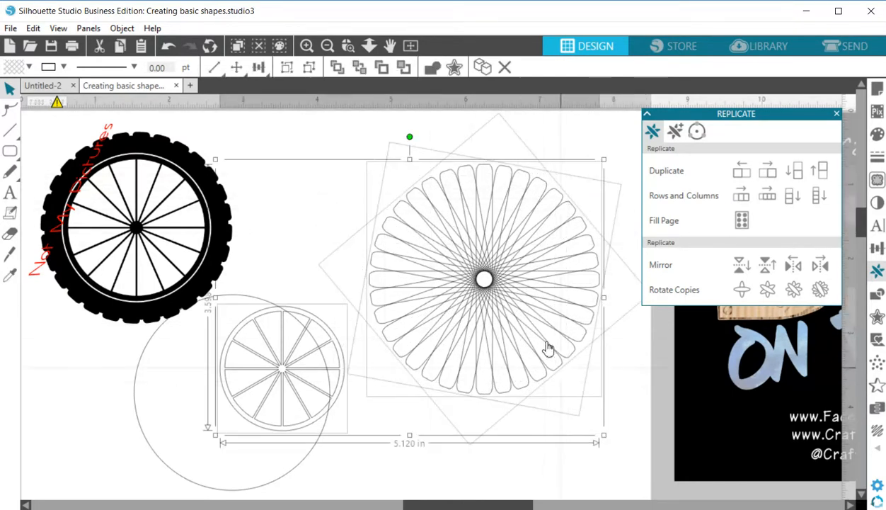
pyautogui.click(560, 433)
pyautogui.click(468, 223)
pyautogui.rightClick(469, 224)
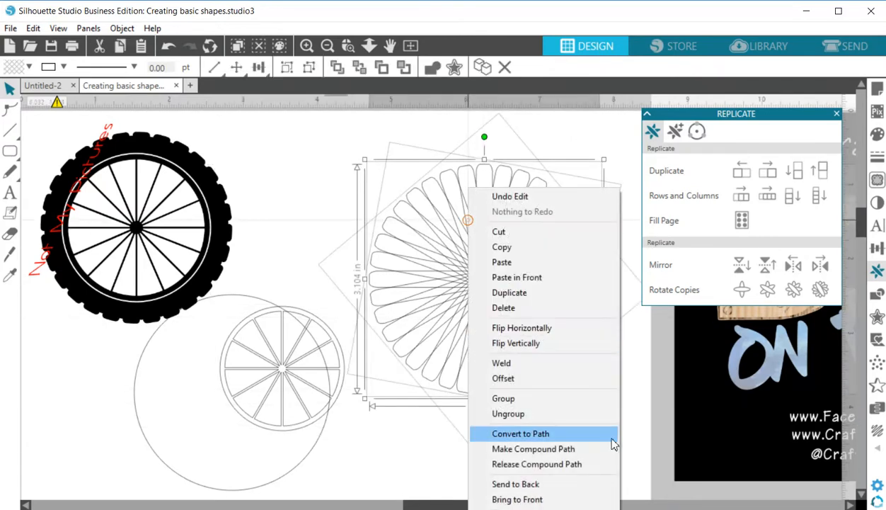
pyautogui.click(577, 375)
pyautogui.click(560, 414)
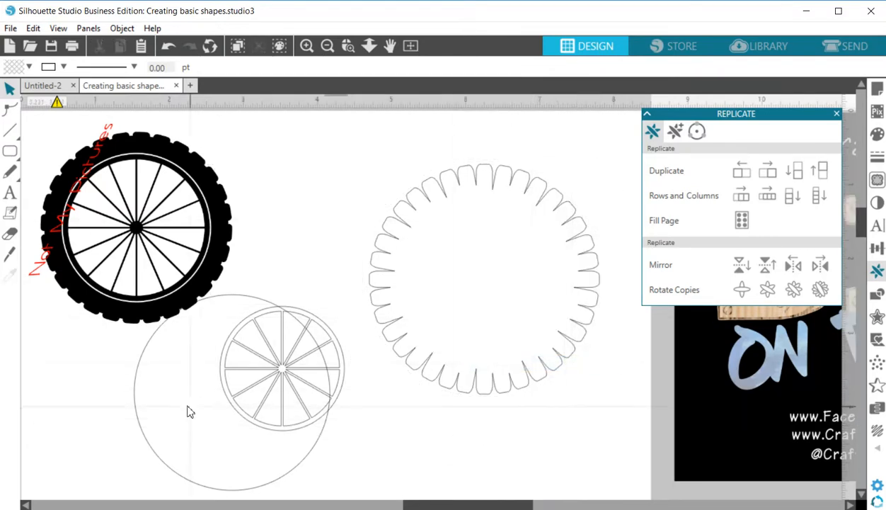
# - Move the large circle back onto the toothed outline and centre-align the two shapes
pyautogui.click(143, 412)
pyautogui.click(363, 476)
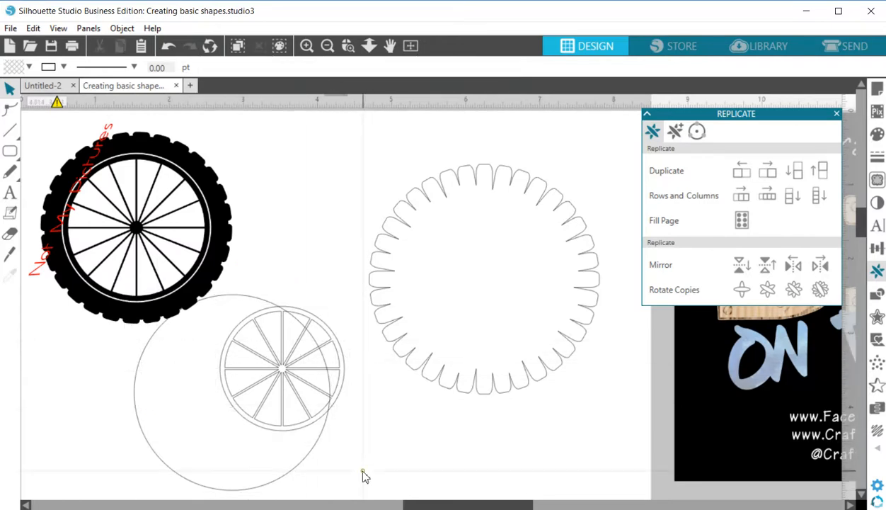
pyautogui.moveTo(314, 451); pyautogui.dragTo(575, 341)
pyautogui.click(584, 425)
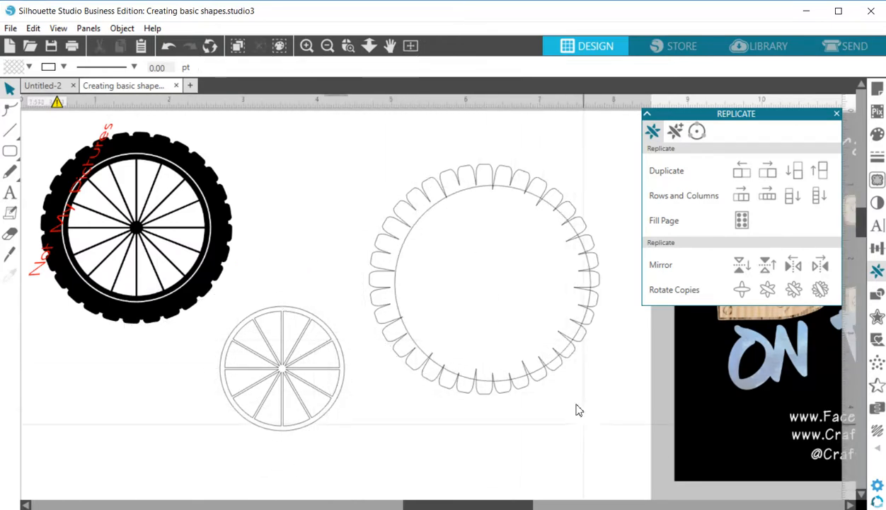
pyautogui.moveTo(584, 425); pyautogui.dragTo(555, 325)
pyautogui.click(878, 250)
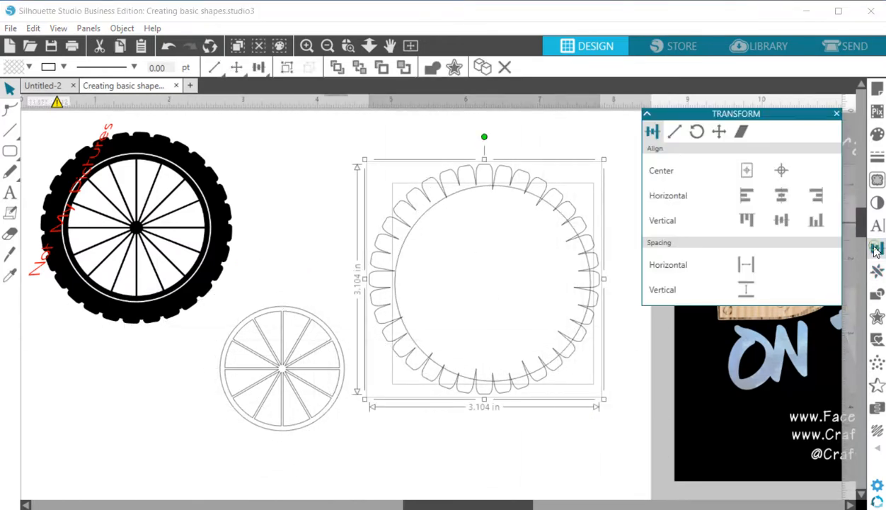
pyautogui.click(781, 170)
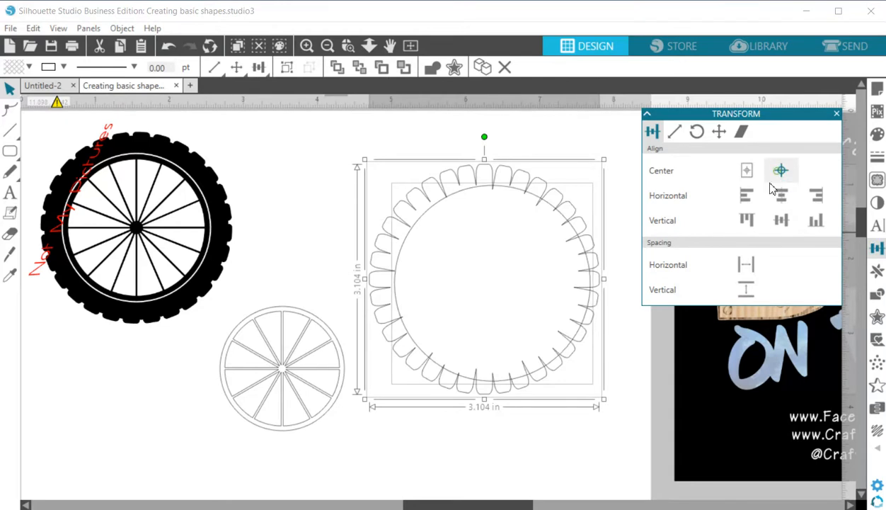
pyautogui.click(570, 392)
# - Enlarge the circle inside the toothed outline to about 2.822 in across so it covers the inner ends of the gaps
pyautogui.click(517, 373)
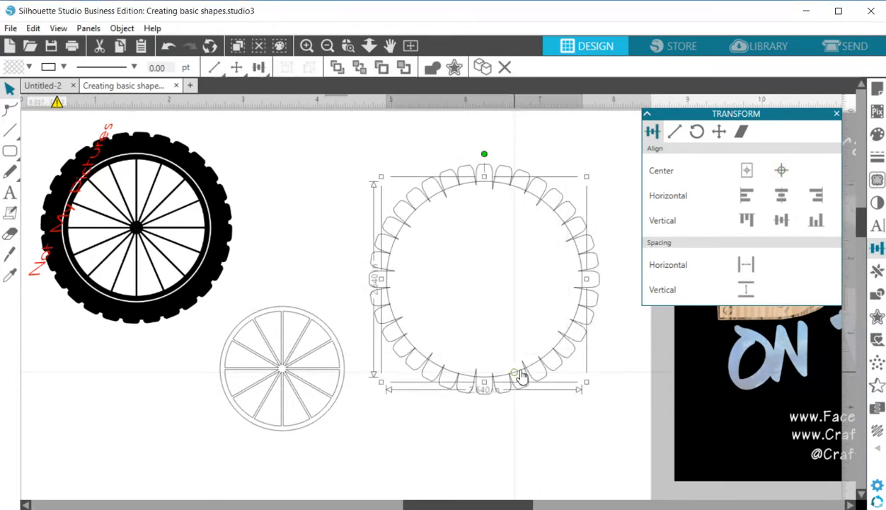
pyautogui.moveTo(594, 183); pyautogui.dragTo(599, 180)
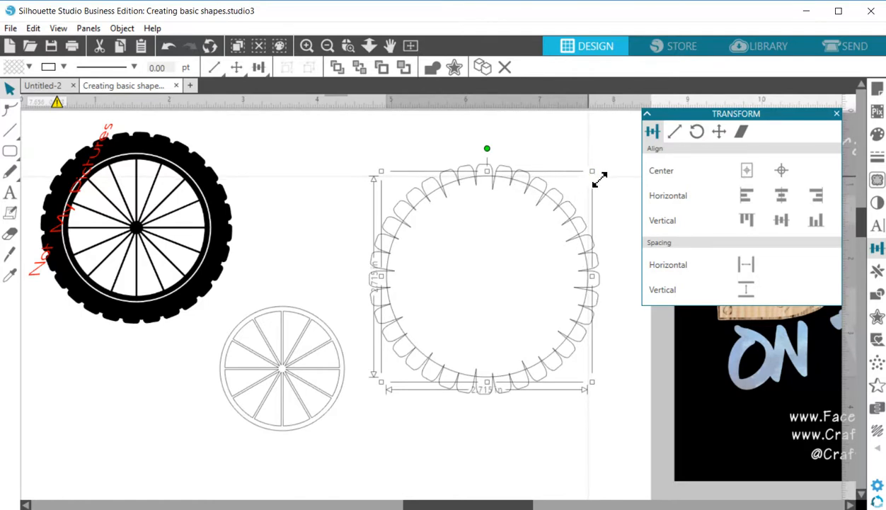
pyautogui.moveTo(571, 414); pyautogui.dragTo(545, 354)
pyautogui.click(782, 170)
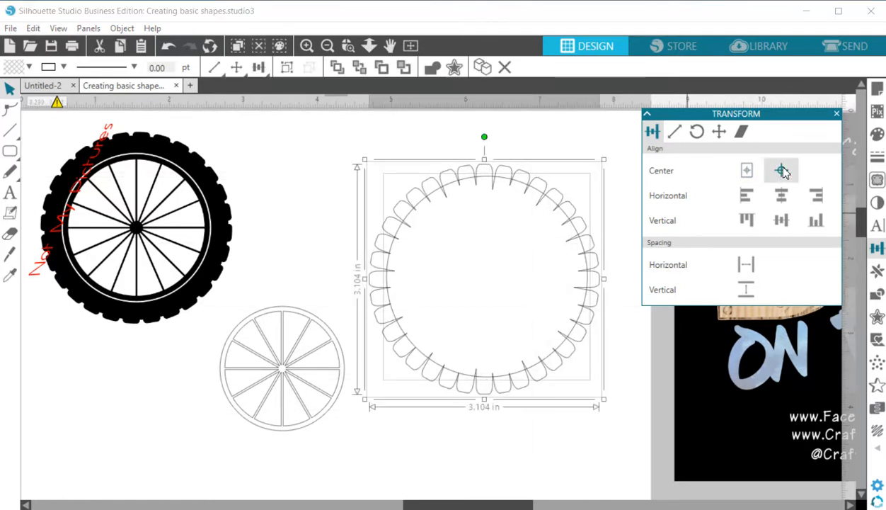
pyautogui.click(604, 175)
pyautogui.click(552, 207)
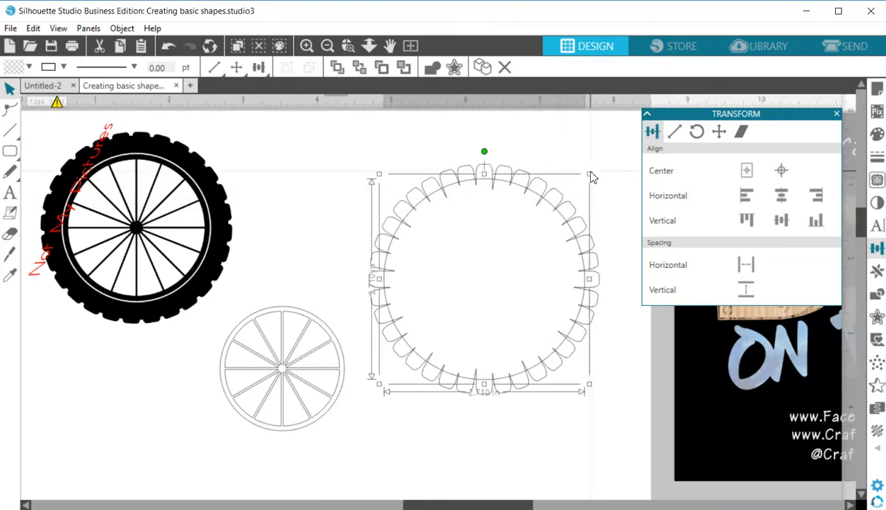
pyautogui.moveTo(594, 180); pyautogui.dragTo(605, 172)
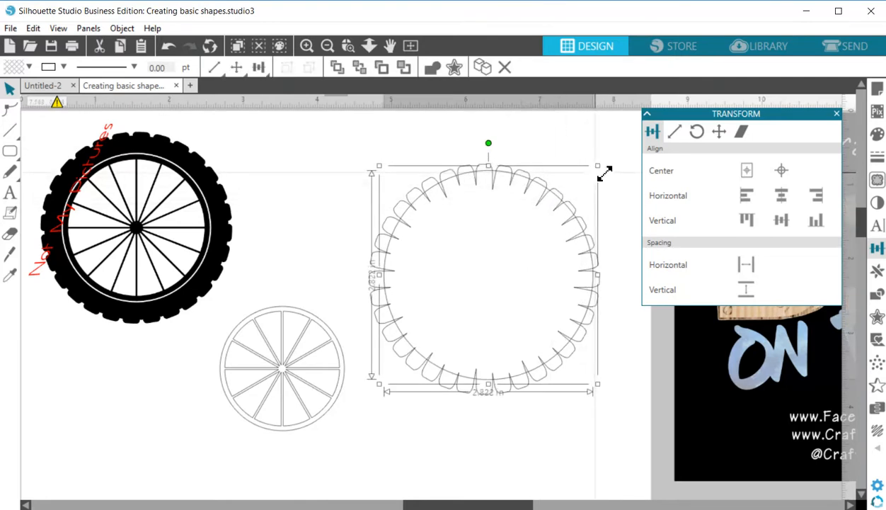
# - Centre-align the enlarged circle with the toothed outline and weld them into one tyre shape
pyautogui.moveTo(549, 150); pyautogui.dragTo(517, 244)
pyautogui.click(781, 171)
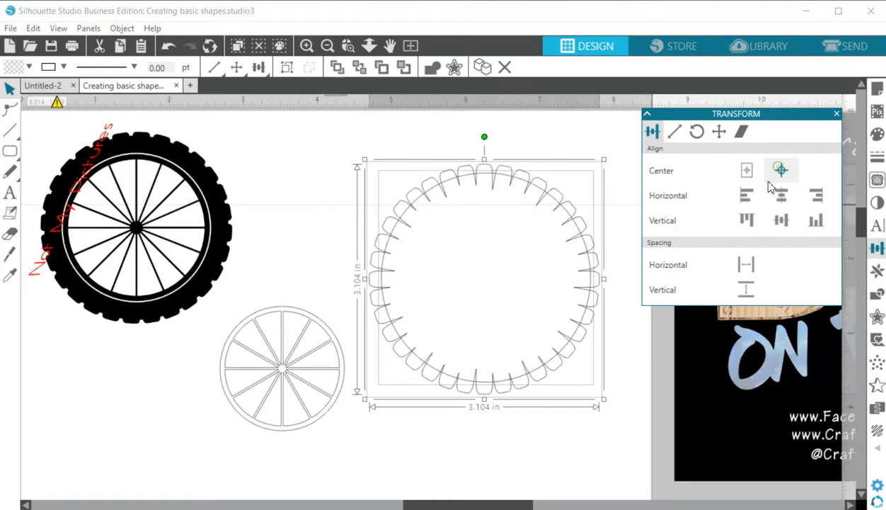
pyautogui.rightClick(459, 200)
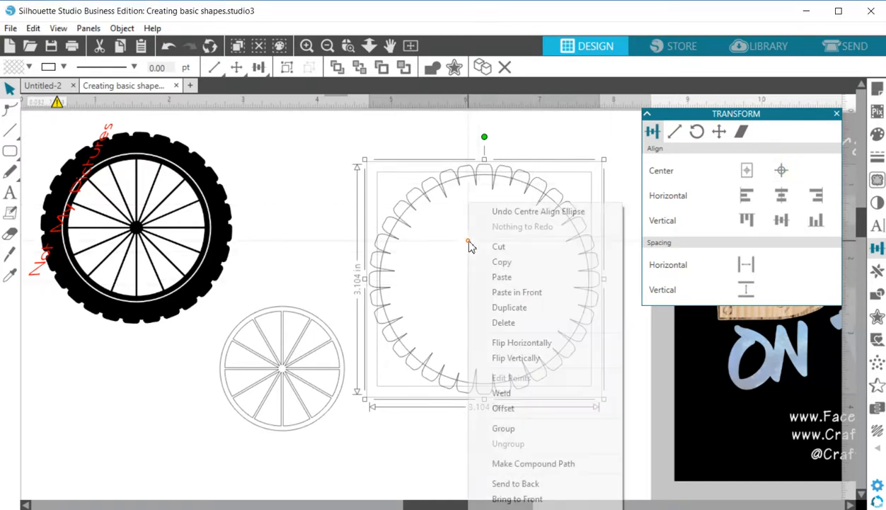
pyautogui.click(507, 392)
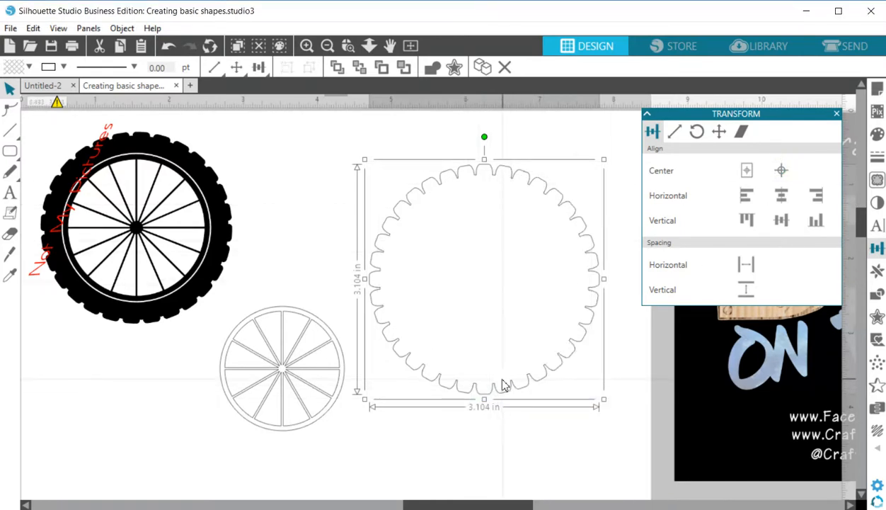
# - Draw a new circle, somewhat smaller than the tyre, overlapping the tyre shape
pyautogui.moveTo(9, 151)
pyautogui.click(71, 151)
pyautogui.moveTo(420, 218); pyautogui.dragTo(625, 390)
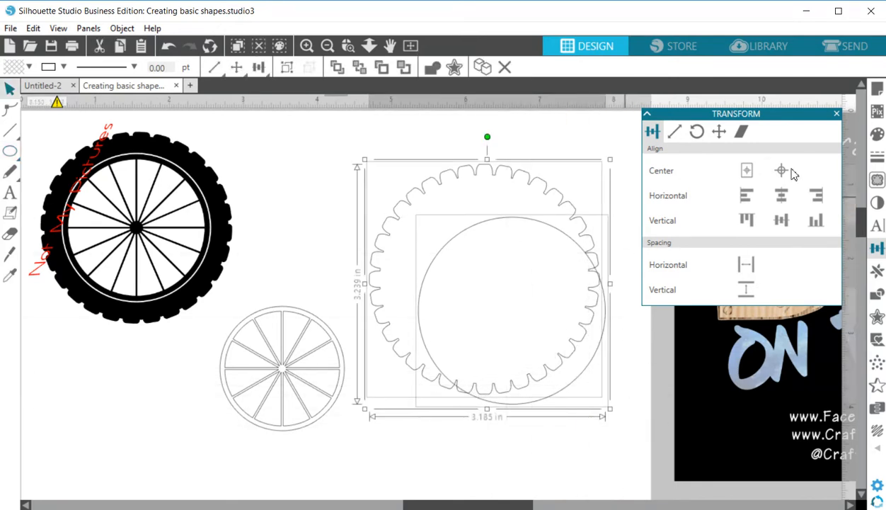
# - Centre-align the new circle with the tyre, and make the two shapes a compound path to cut out the tyre's centre
pyautogui.click(782, 171)
pyautogui.click(529, 303)
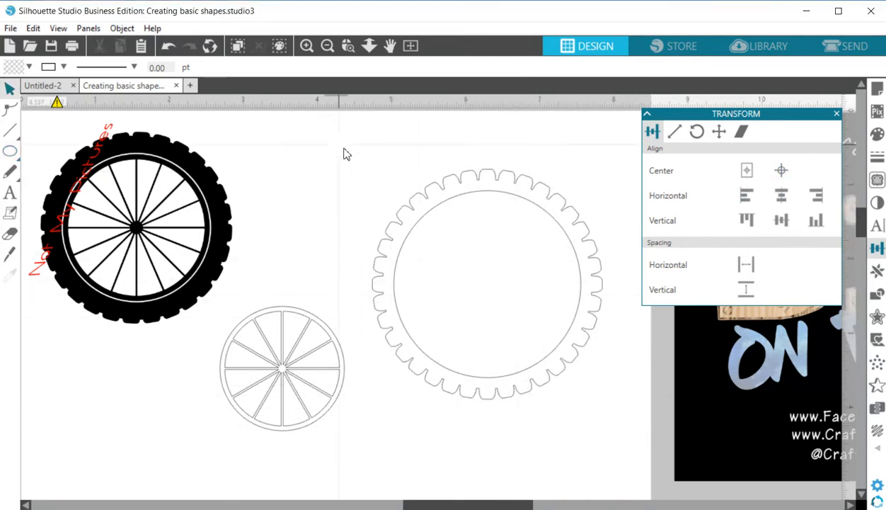
pyautogui.moveTo(405, 157); pyautogui.dragTo(453, 211)
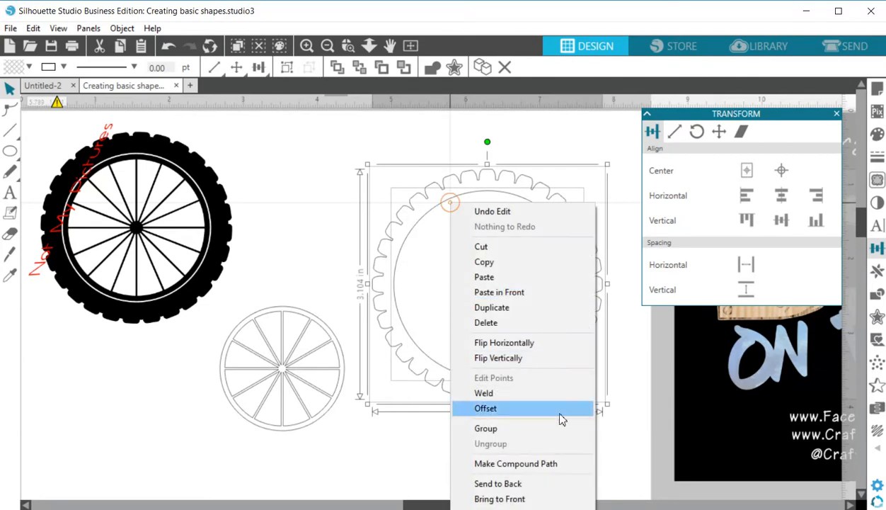
pyautogui.click(560, 463)
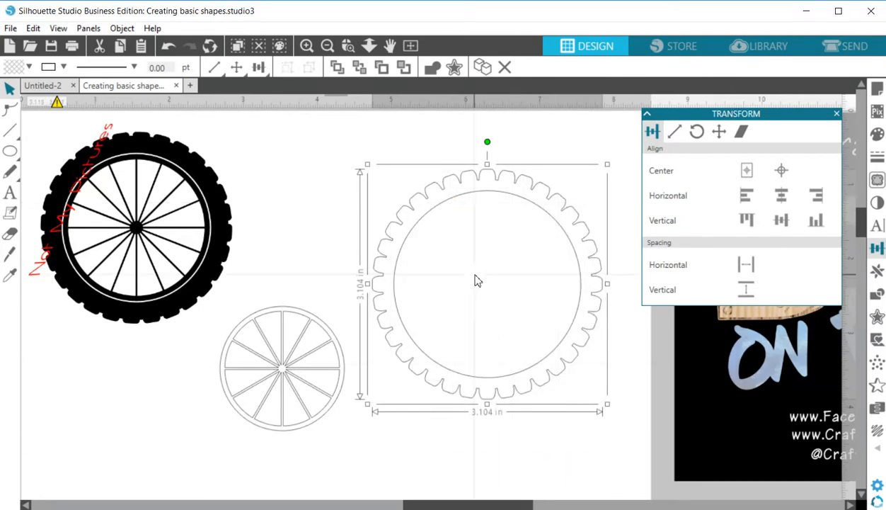
# - Fill the toothed tyre shape with black
pyautogui.click(29, 66)
pyautogui.click(105, 104)
pyautogui.click(256, 226)
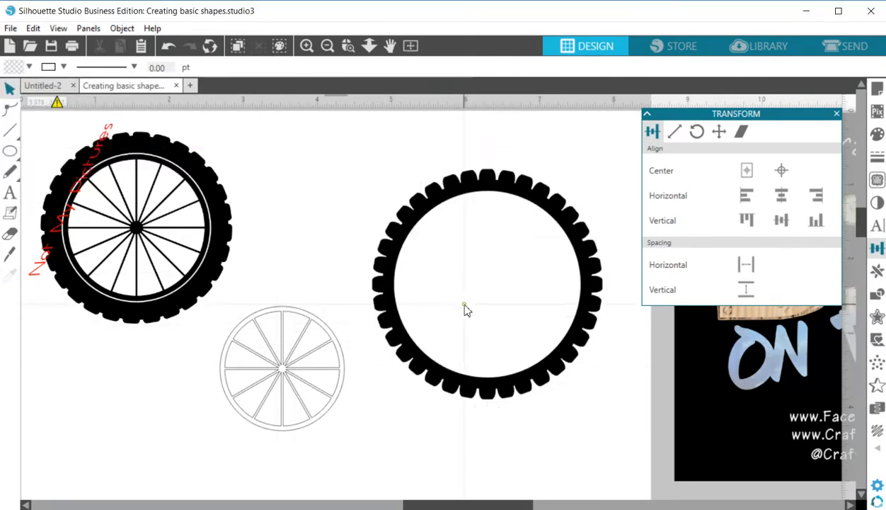
# - Move the spoked rim into the tyre's opening, enlarge it to nearly fill the opening, and centre-align it with the tyre
pyautogui.moveTo(289, 367); pyautogui.dragTo(476, 265)
pyautogui.moveTo(535, 332); pyautogui.dragTo(586, 396)
pyautogui.click(588, 285)
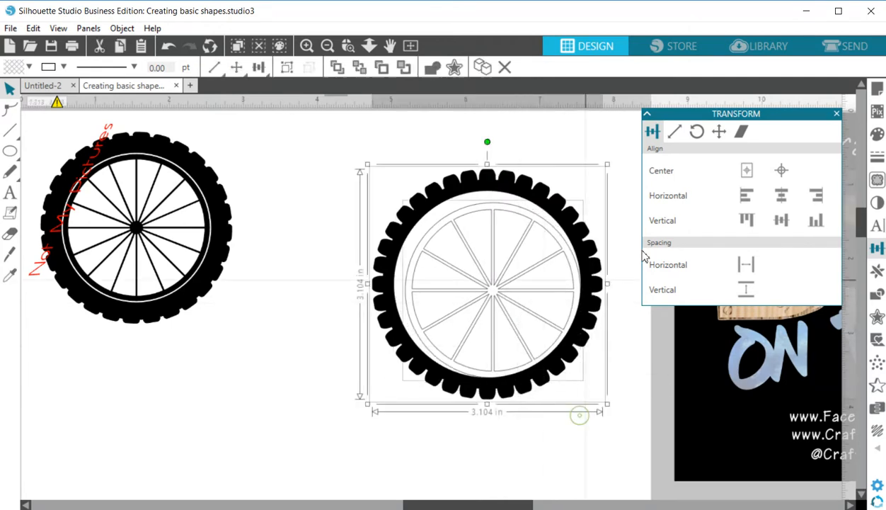
pyautogui.click(781, 170)
pyautogui.click(515, 411)
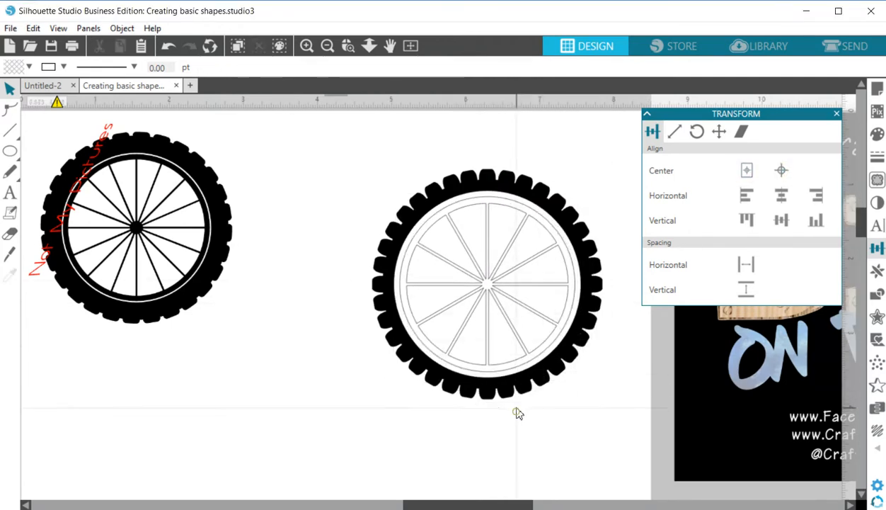
# - Fill the spoked rim inside the tyre with black
pyautogui.click(514, 354)
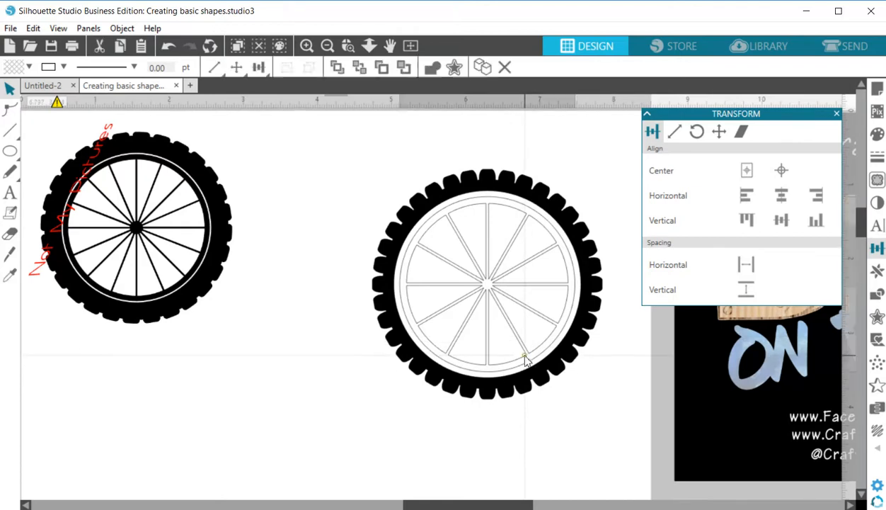
pyautogui.click(29, 67)
pyautogui.click(103, 105)
pyautogui.click(526, 423)
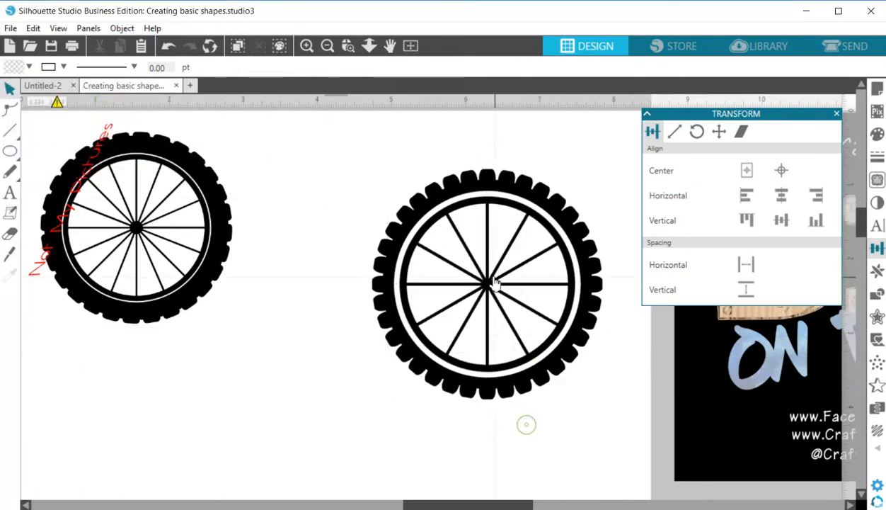
# - Enlarge the black rim until only a thin white ring separates it from the tyre, and centre-align both shapes again
pyautogui.click(536, 330)
pyautogui.moveTo(580, 376); pyautogui.dragTo(590, 387)
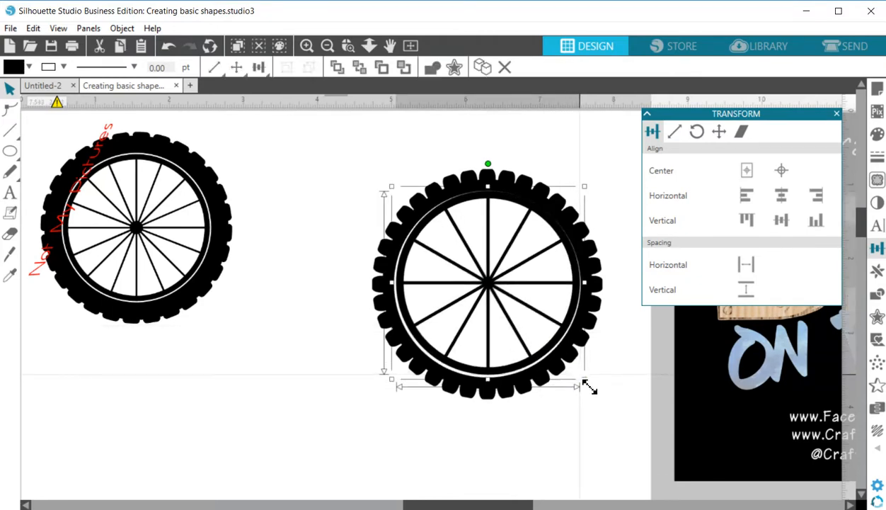
pyautogui.moveTo(580, 417); pyautogui.dragTo(262, 149)
pyautogui.click(782, 171)
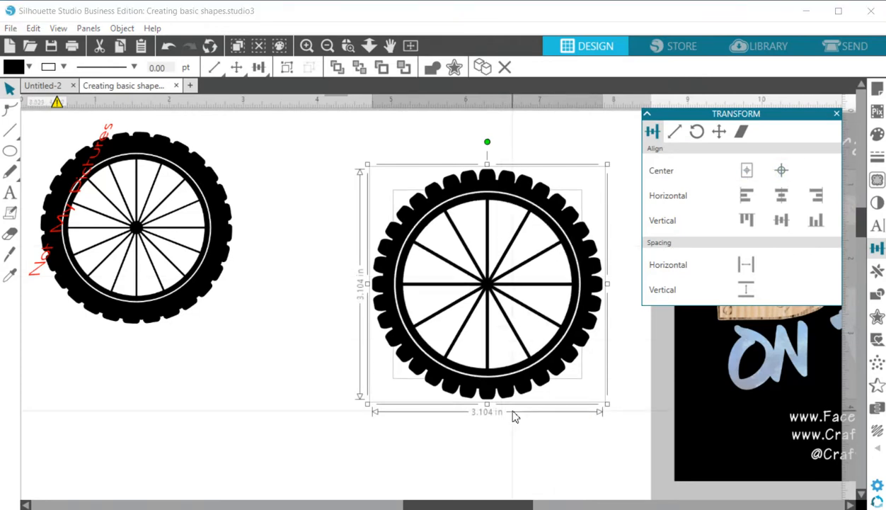
pyautogui.click(508, 417)
# - Move the rim and tyre together closer to the bicycle wheel reference picture
pyautogui.click(501, 316)
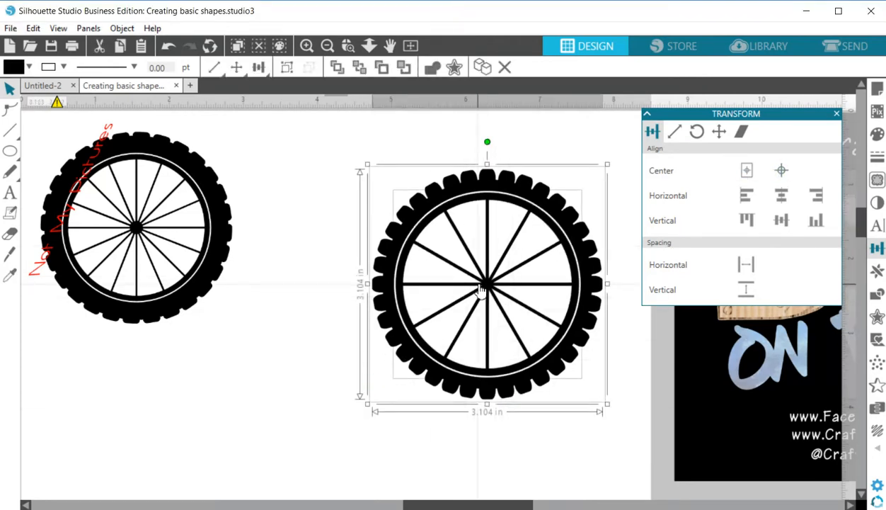
pyautogui.moveTo(478, 293); pyautogui.dragTo(375, 266)
pyautogui.click(402, 386)
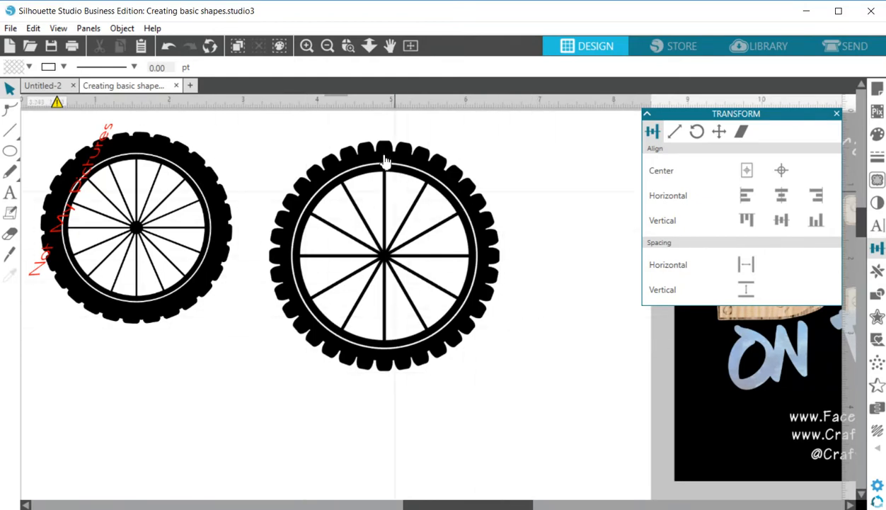
# - Show the title artwork and sample wheels beside the page, and close the Transform settings
pyautogui.click(390, 45)
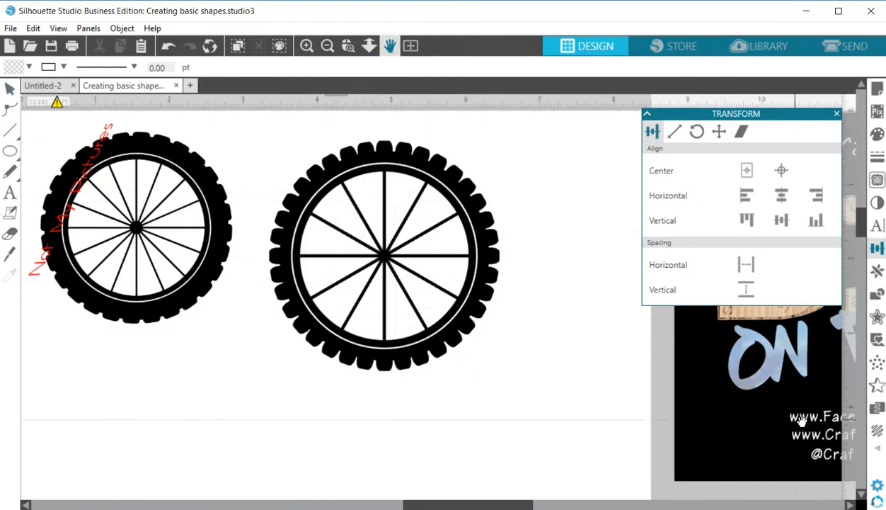
pyautogui.moveTo(474, 507); pyautogui.dragTo(667, 496)
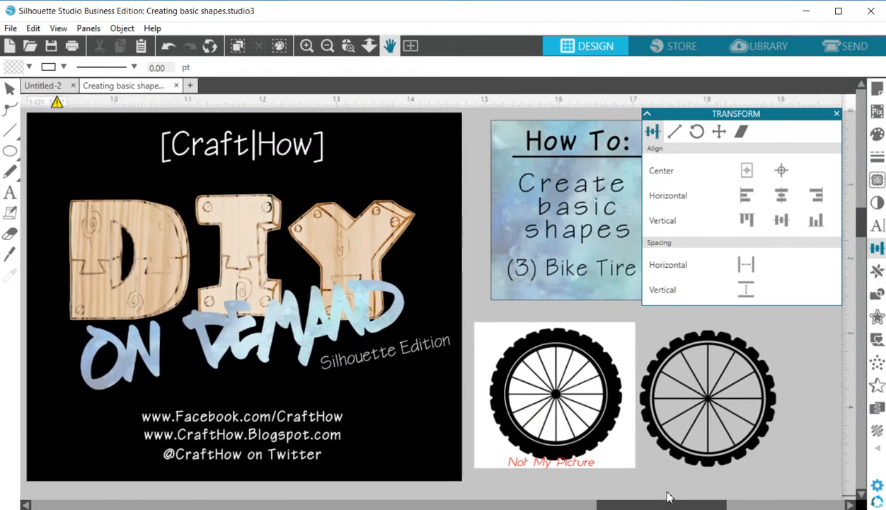
pyautogui.click(836, 113)
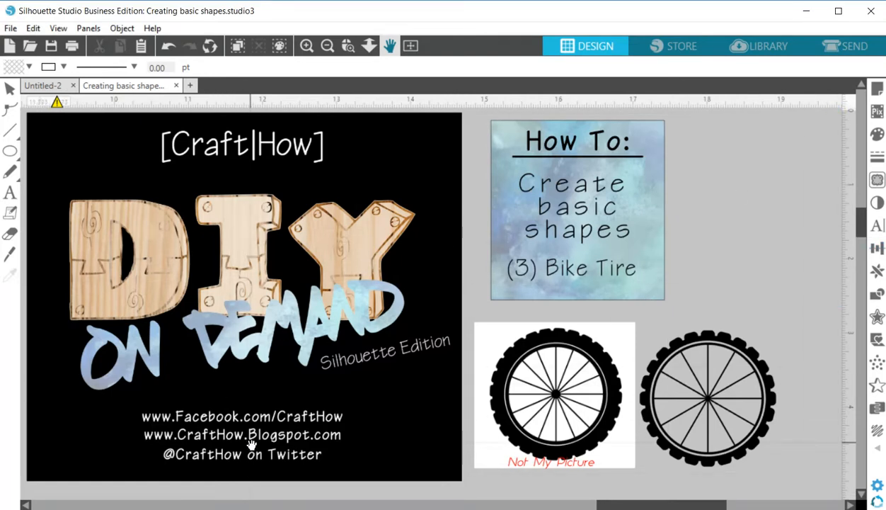